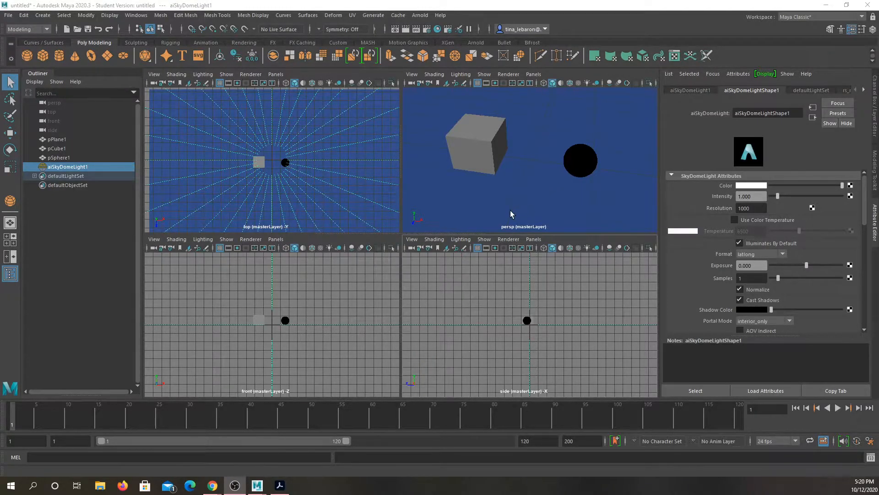
Open the Hypershade, search the node list for "stan", and examine the three existing aiStandardSurface materials one by one.
left_click(437, 29)
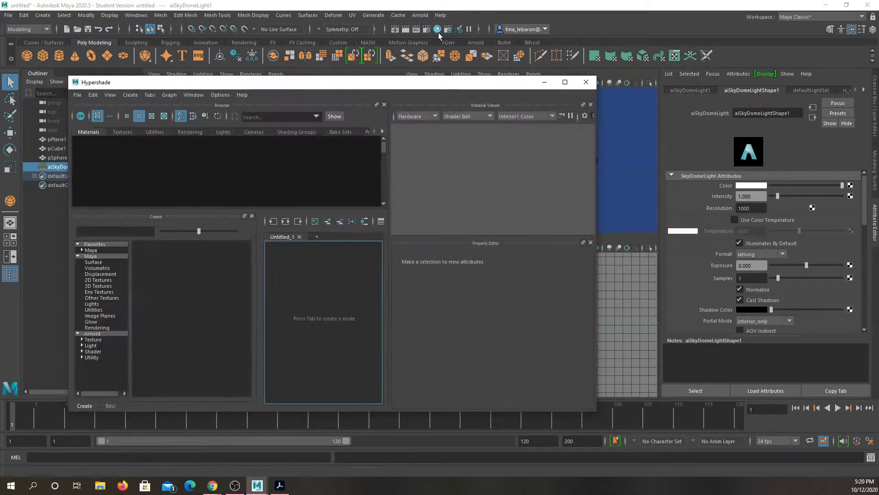
left_click(126, 231)
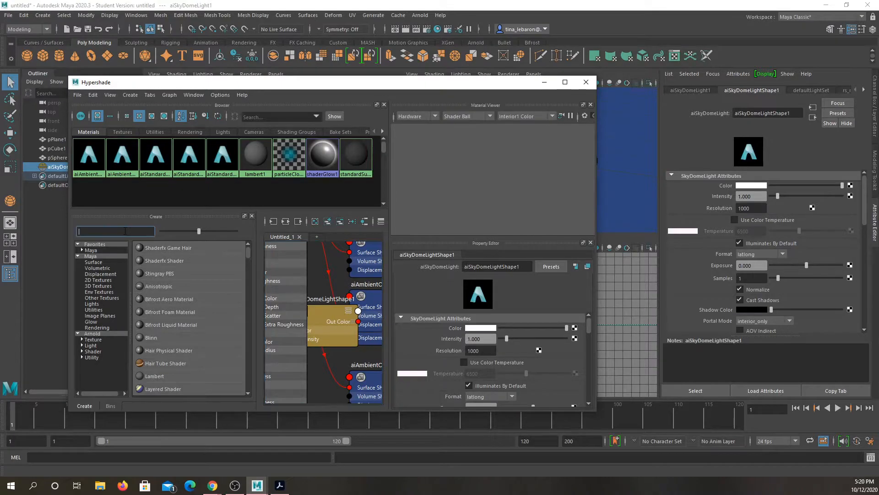
type("sta")
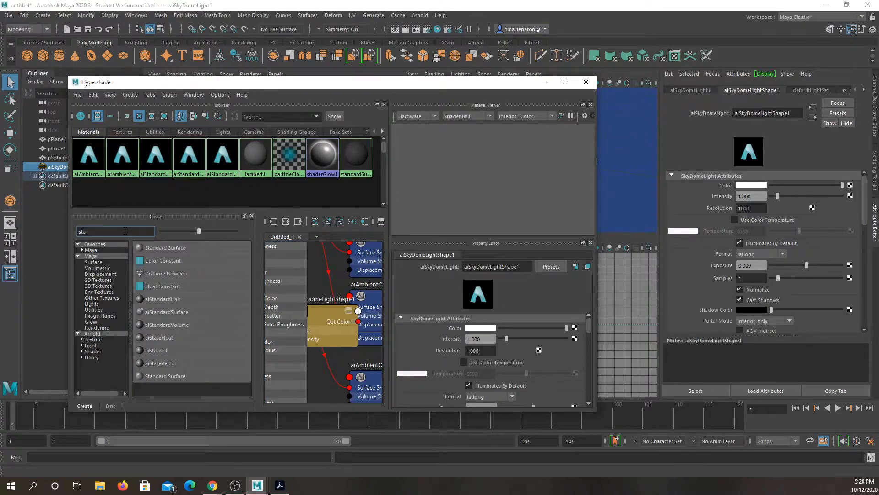
type("n")
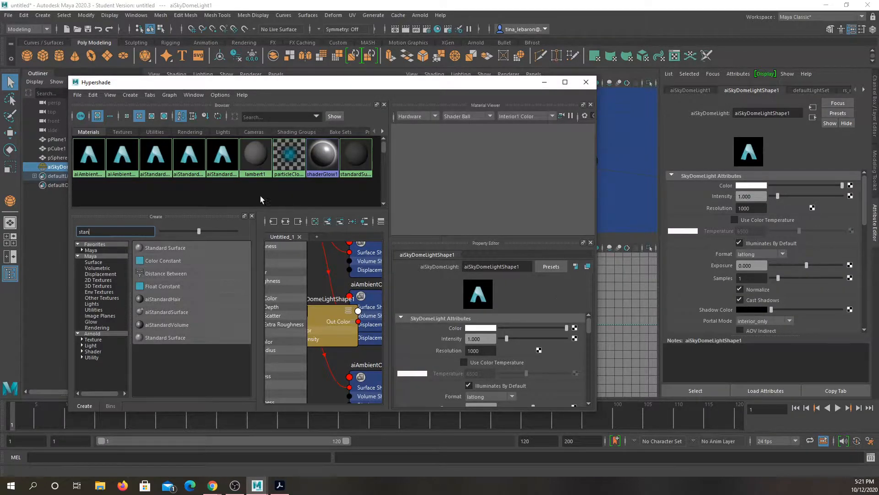
left_click(223, 167)
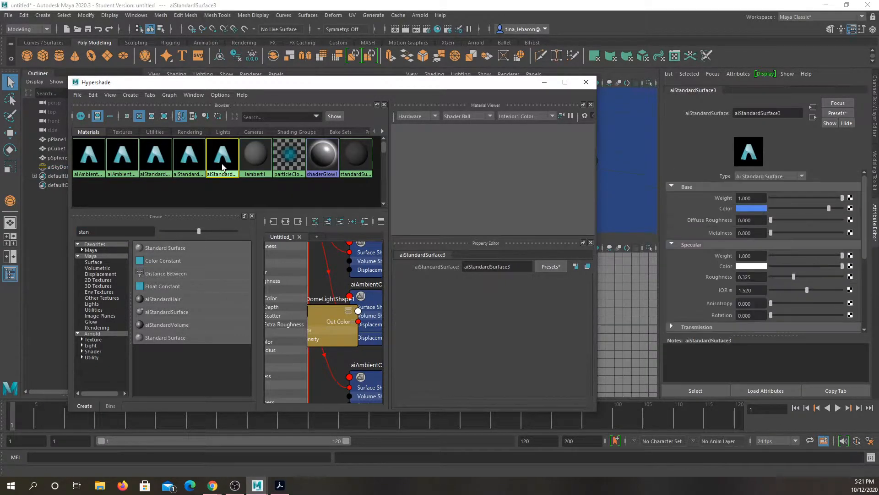
left_click(183, 164)
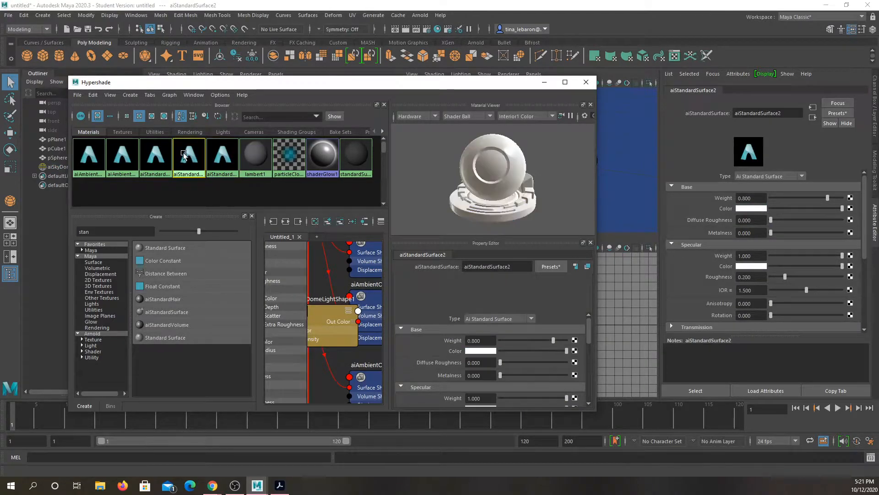
left_click(158, 159)
middle_click_drag(159, 159, 366, 142)
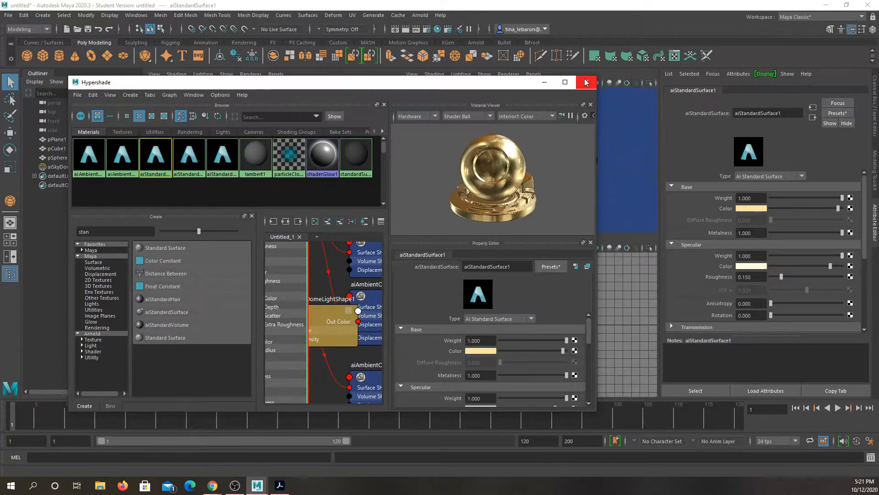
left_click(586, 82)
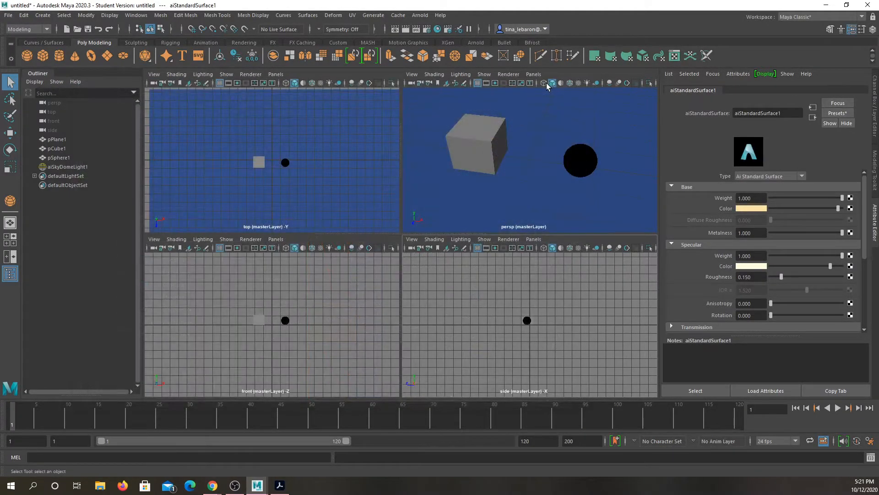
Render the perspective view of the master layer with Arnold, inspect the image, and close the Render View.
left_click(396, 29)
left_click(8, 29)
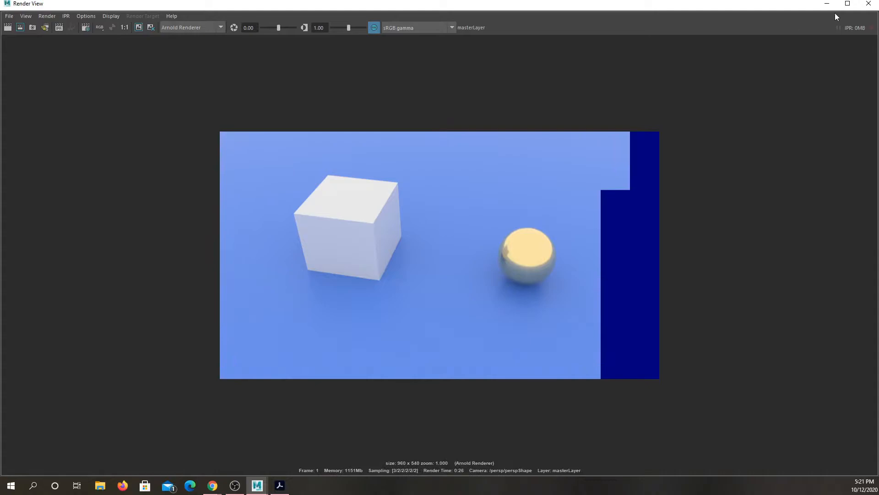
left_click(870, 4)
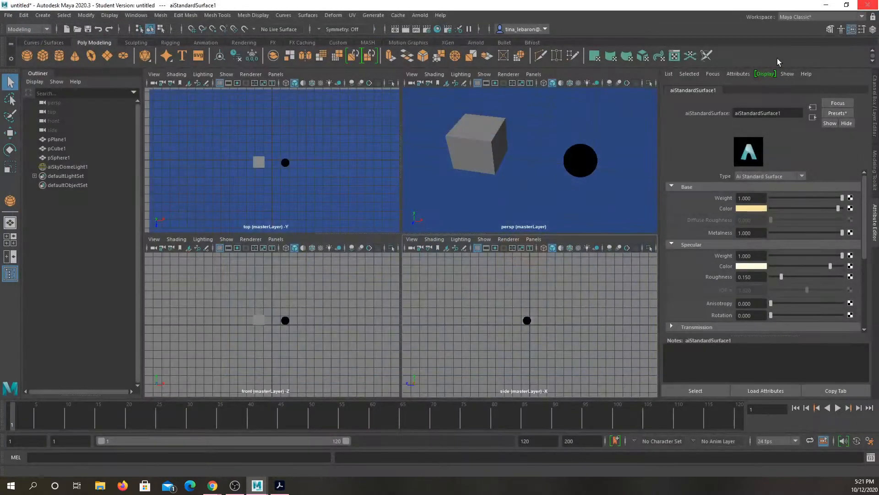
Save the scene as a student-version file.
key("ctrl+s")
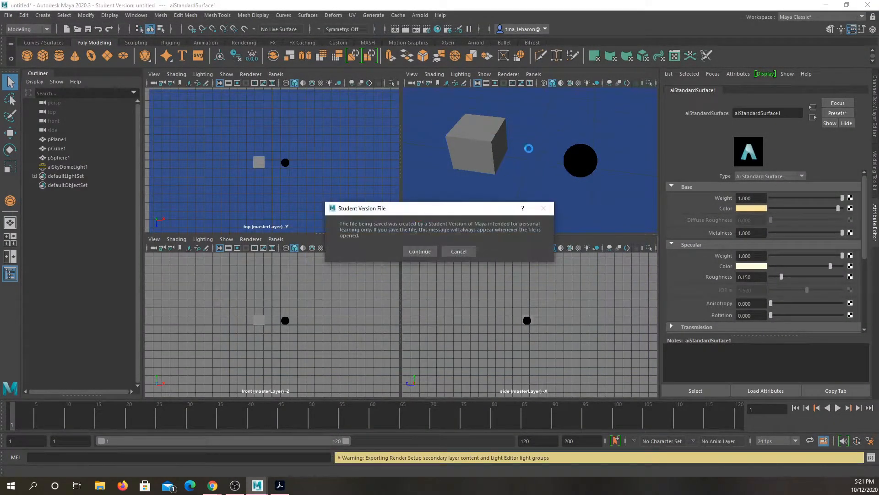
left_click(426, 251)
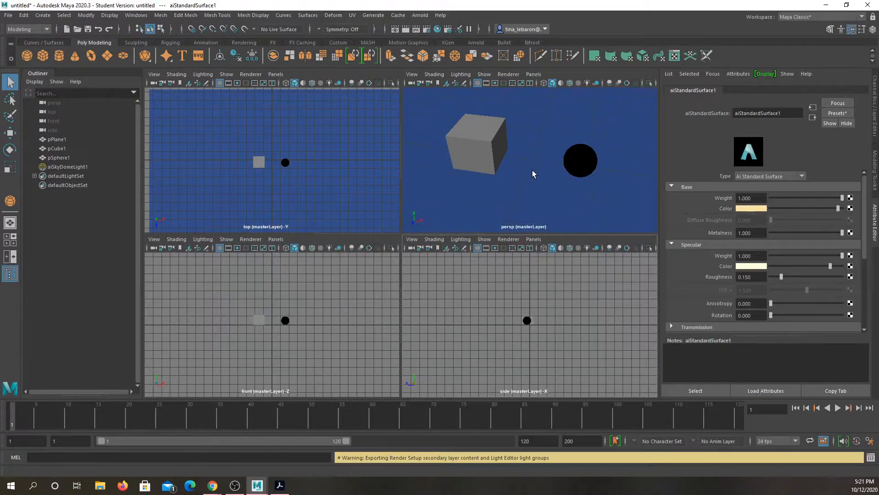
scroll(533, 170, "up", 5)
scroll(532, 169, "down", 5)
scroll(532, 169, "down", 3)
scroll(533, 170, "up", 6)
scroll(532, 170, "down", 3)
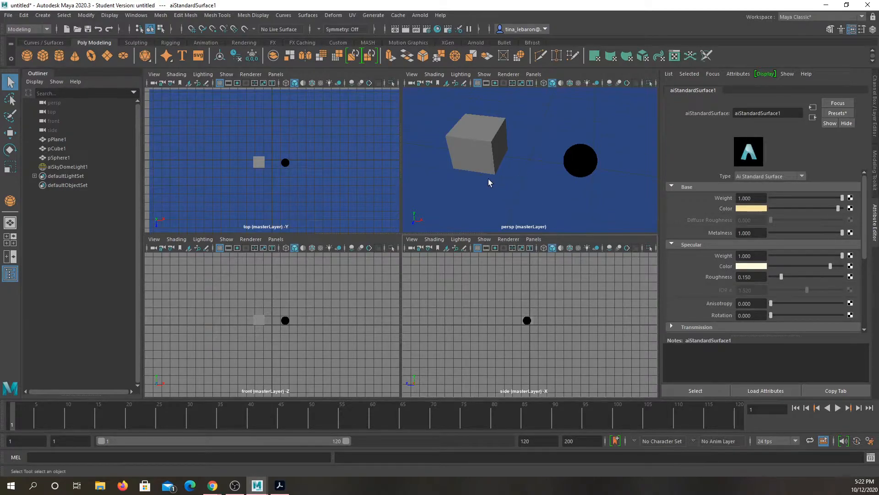
scroll(515, 154, "down", 6)
scroll(515, 153, "up", 6)
scroll(507, 167, "down", 3)
scroll(505, 166, "up", 3)
scroll(503, 169, "down", 2)
Open Render Setup and toggle visibility between the master layer and renderSetupLayer1 to compare them, ending on renderSetupLayer1.
left_click(448, 29)
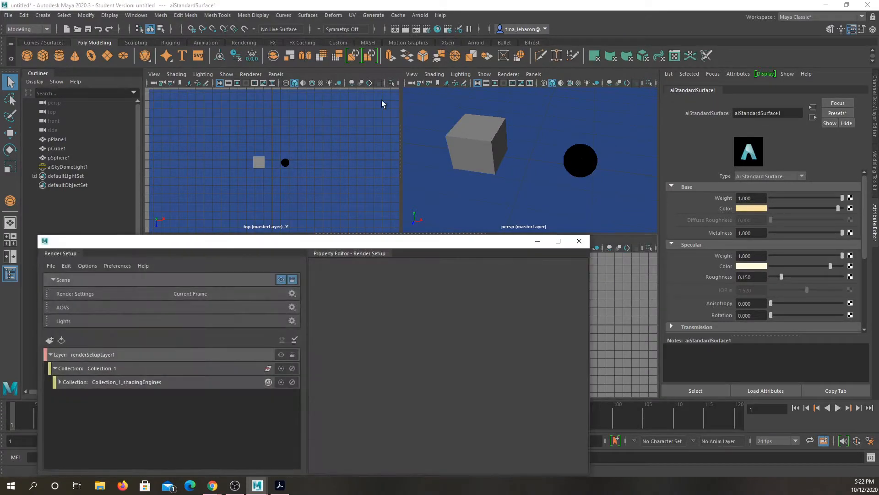
left_click_drag(305, 241, 309, 73)
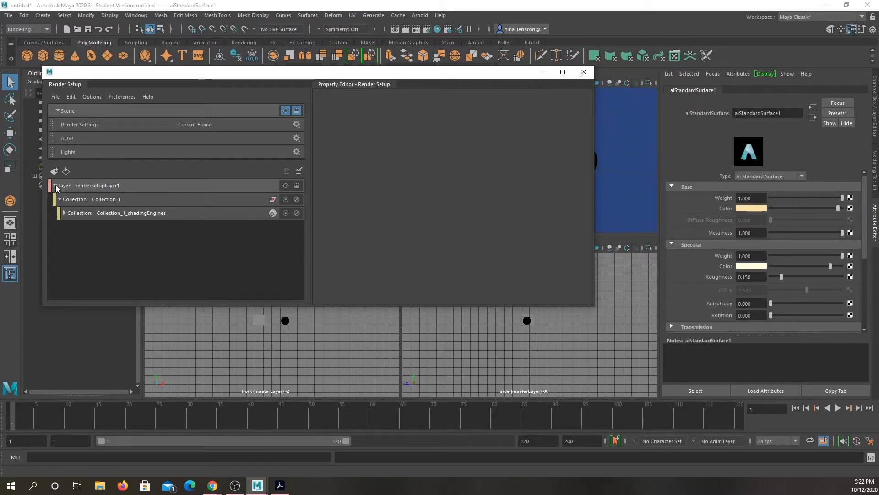
left_click(286, 185)
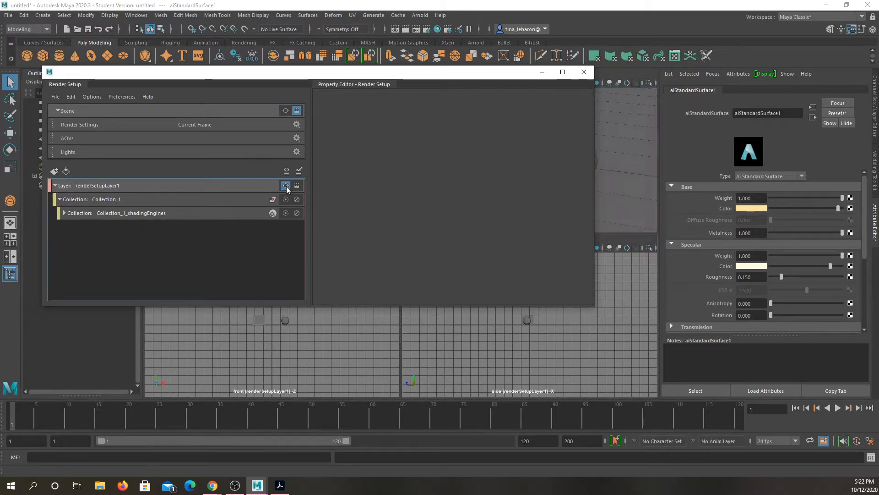
left_click(287, 186)
left_click_drag(359, 73, 362, 255)
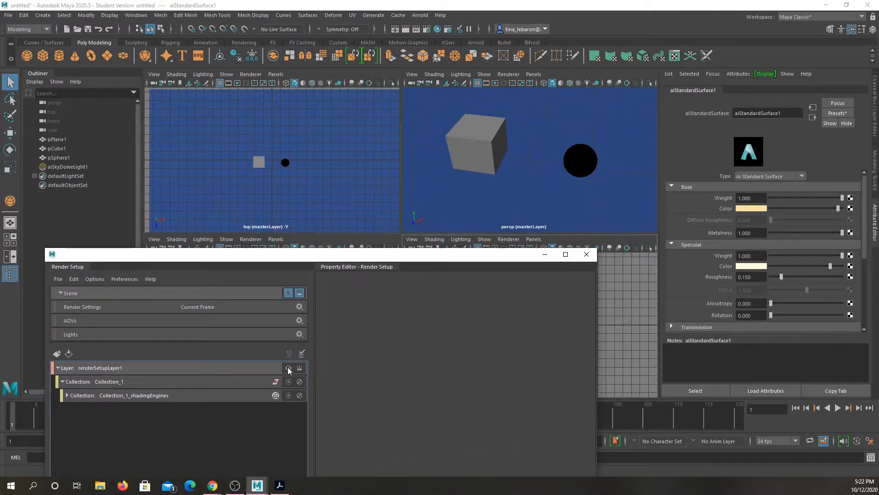
left_click(288, 369)
left_click(288, 368)
left_click(288, 368)
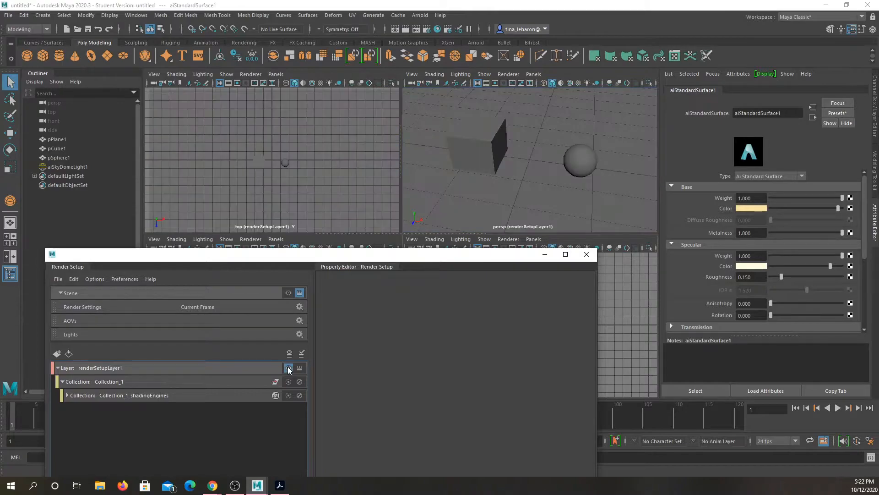
Render renderSetupLayer1 with Arnold, examine its shading in the Render View, and close that window.
left_click(395, 29)
left_click(8, 27)
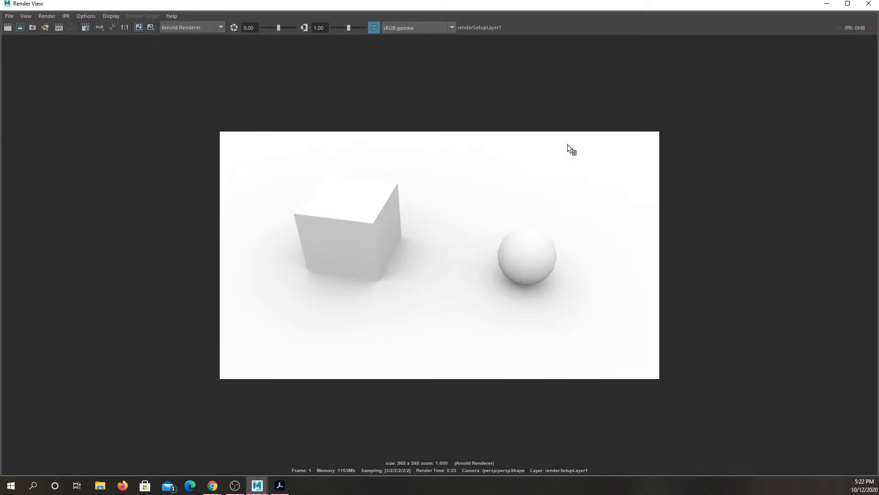
left_click(868, 3)
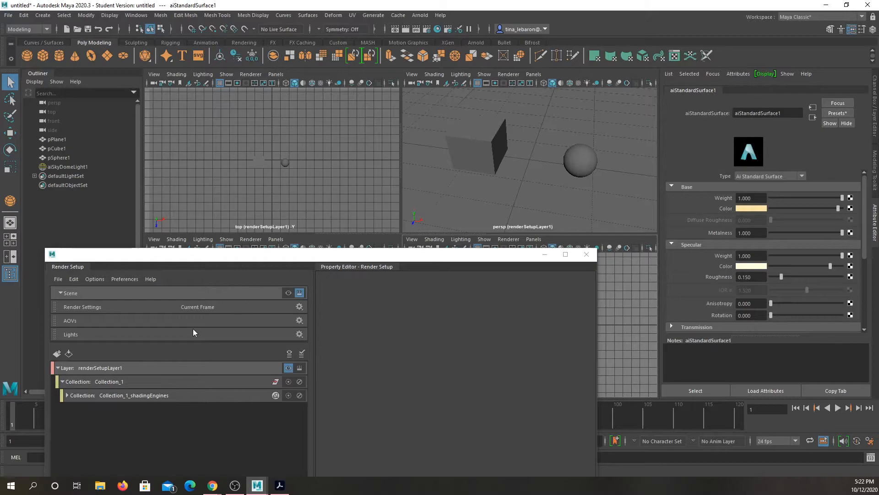
Delete the existing render layer together with its collections from Render Setup.
right_click(176, 365)
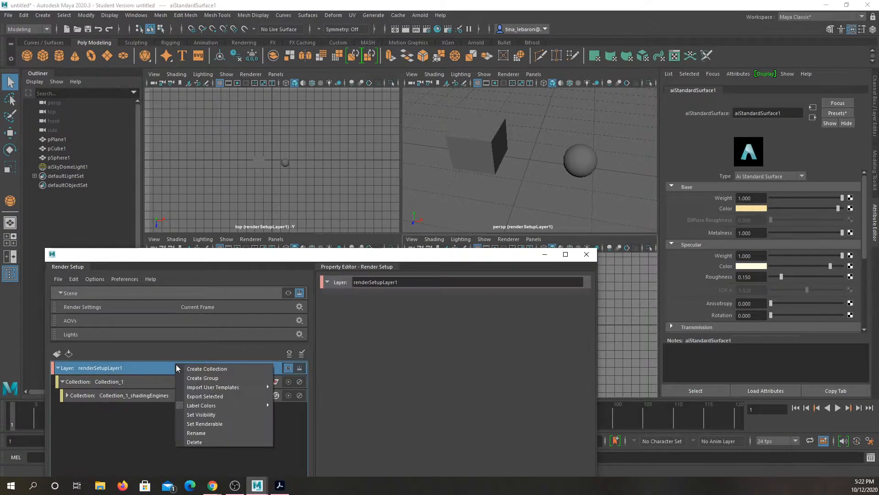
left_click(204, 443)
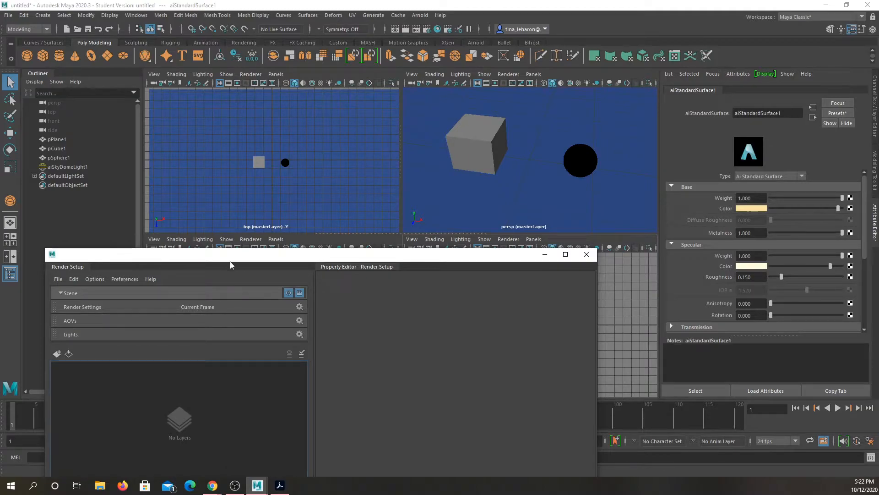
left_click_drag(264, 255, 270, 170)
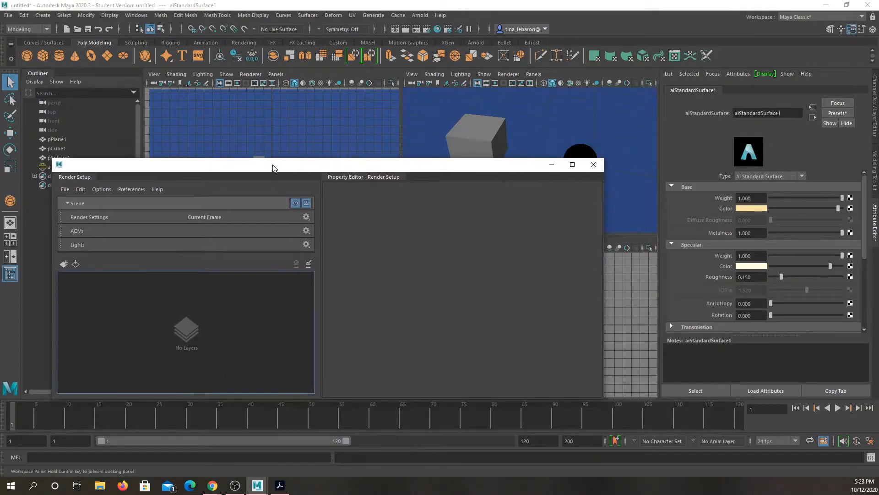
Create a new render layer and add a collection to it, keeping the default names for both.
left_click(64, 264)
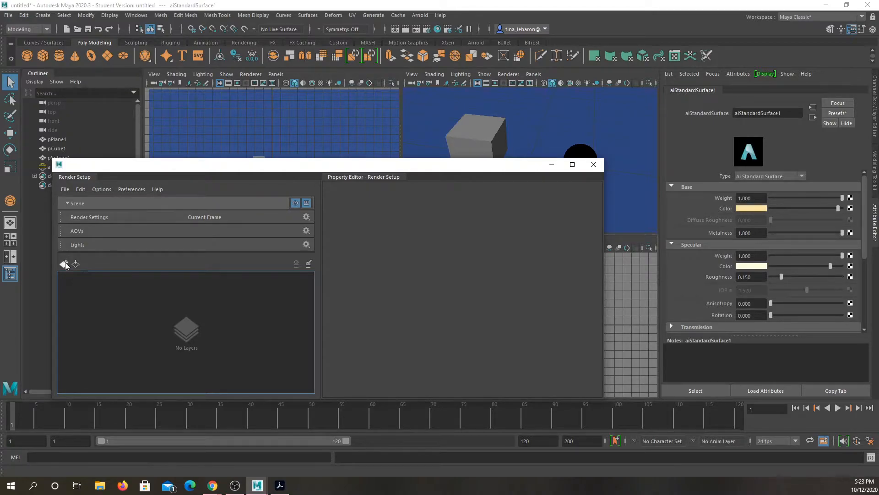
left_click(172, 296)
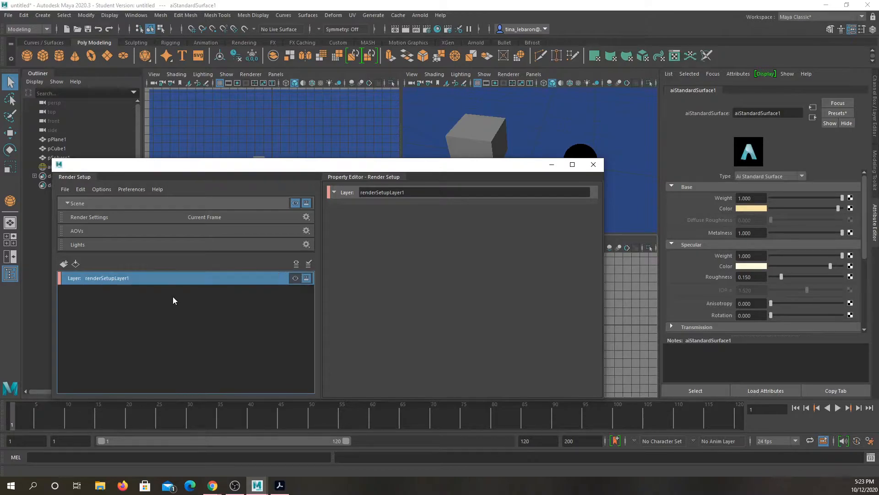
left_click(140, 281)
right_click(140, 281)
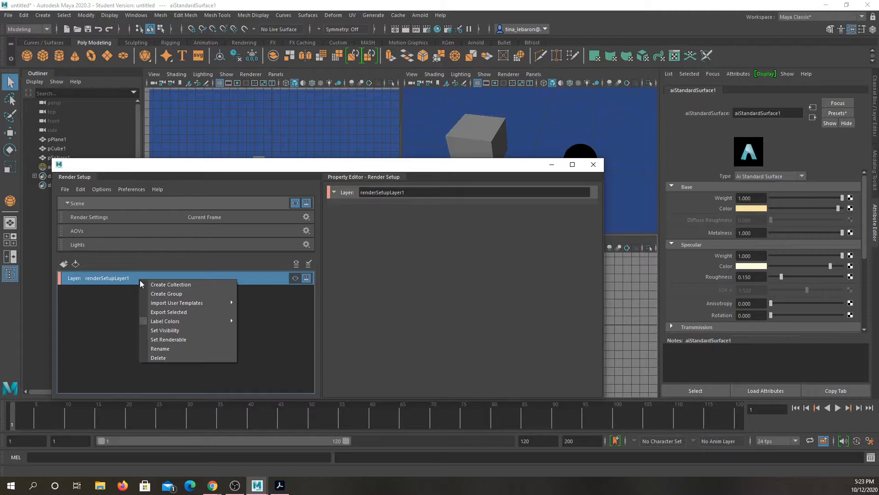
left_click(164, 285)
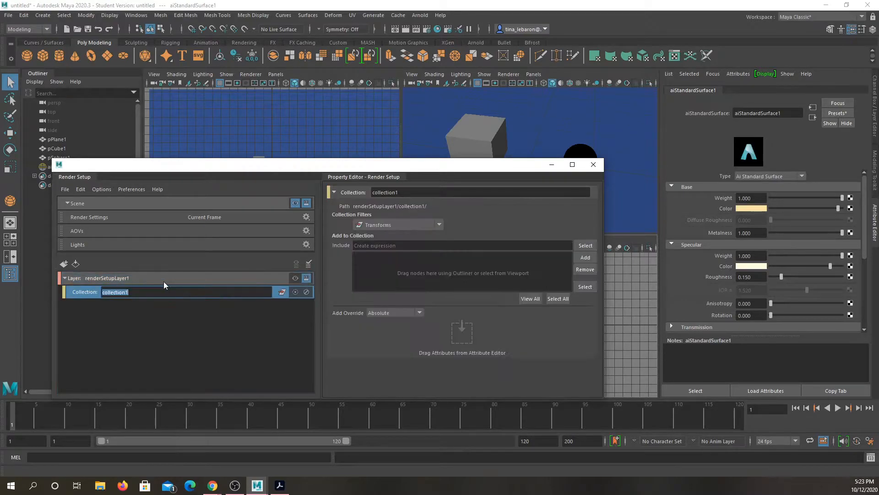
key("End")
left_click_drag(431, 167, 537, 132)
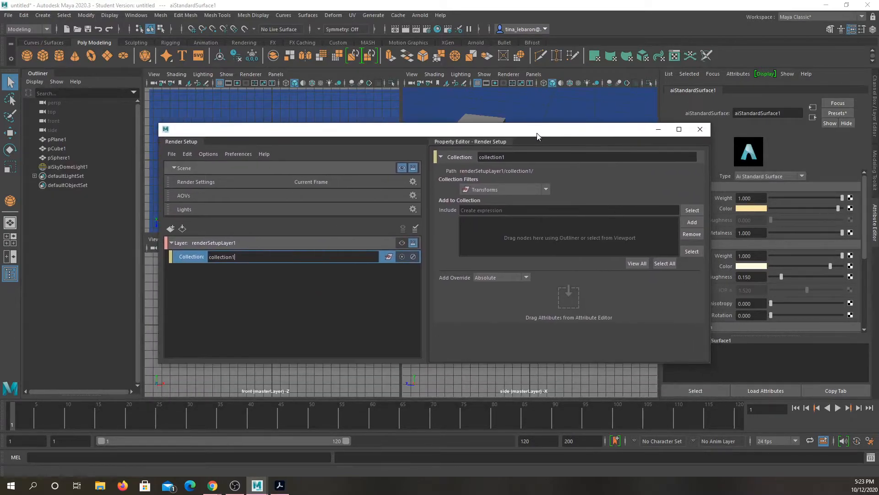
left_click(9, 275)
left_click(9, 274)
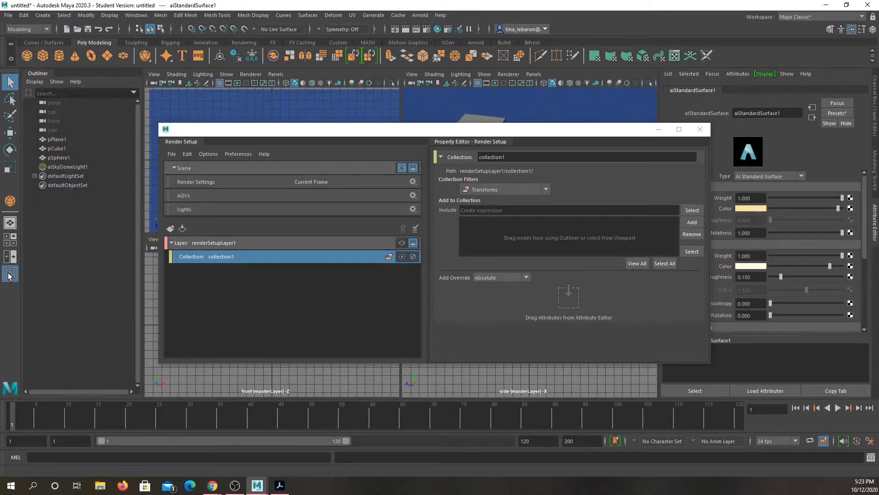
left_click(16, 277)
left_click(16, 278)
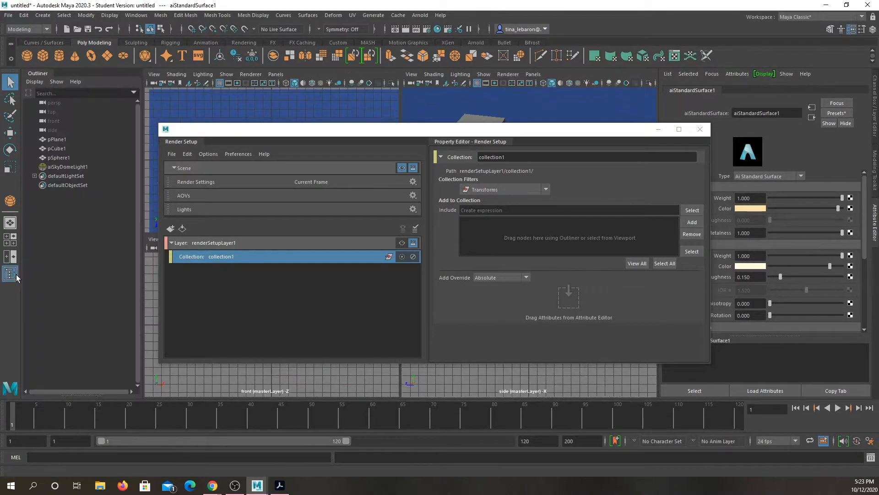
left_click(139, 15)
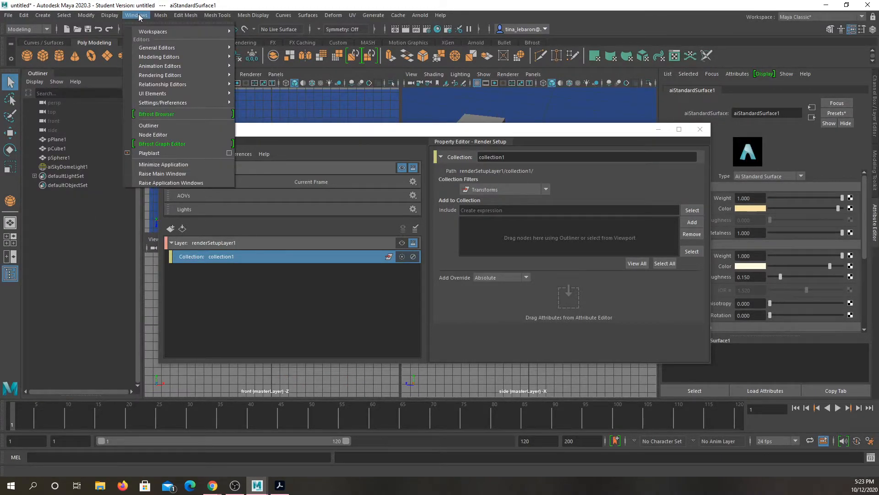
mouse_move(154, 48)
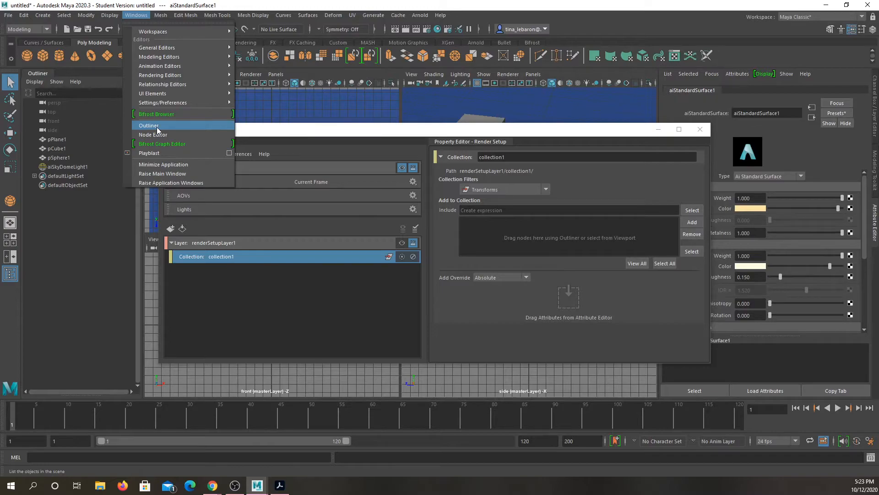
left_click(106, 223)
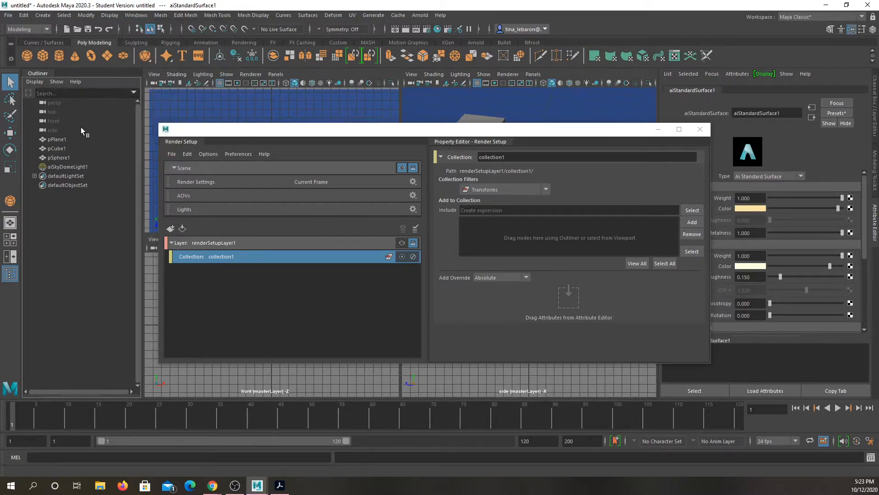
Add pPlane1, pCube1 and pSphere1 to collection1 of the render layer.
left_click_drag(55, 141, 57, 158)
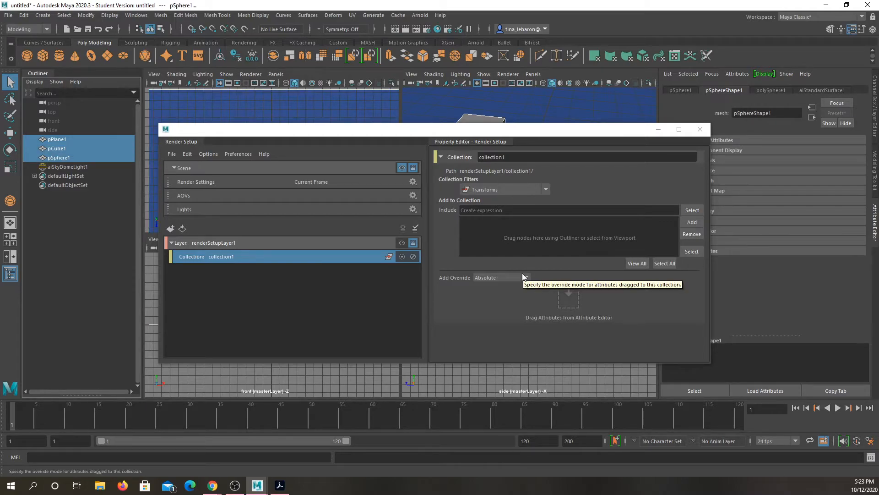
left_click_drag(58, 139, 275, 192)
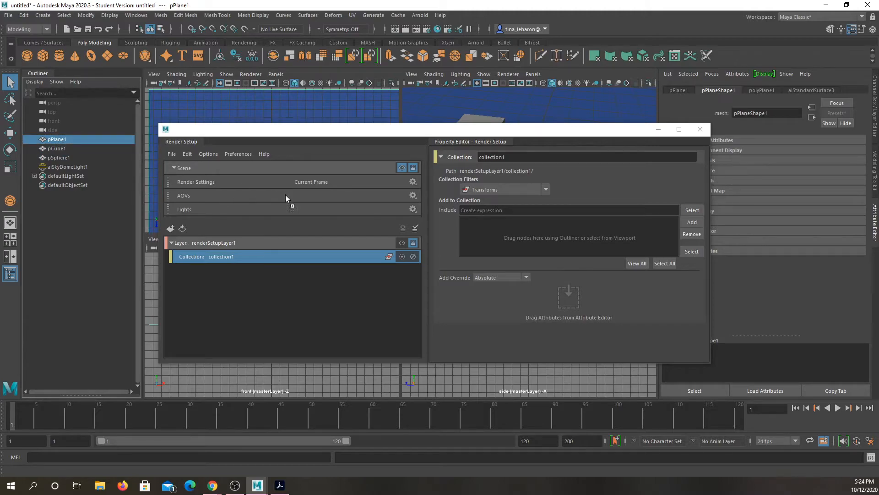
left_click_drag(525, 249, 525, 249)
left_click_drag(62, 147, 416, 221)
left_click_drag(57, 155, 546, 264)
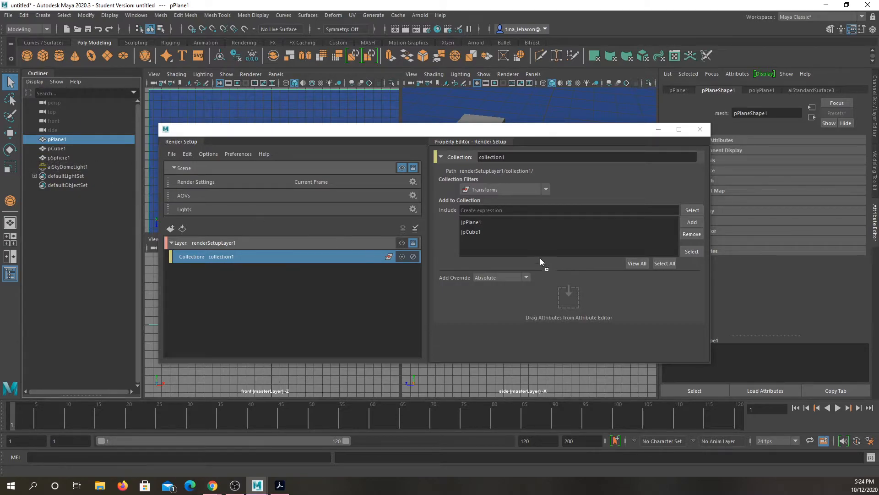
left_click_drag(493, 243, 494, 243)
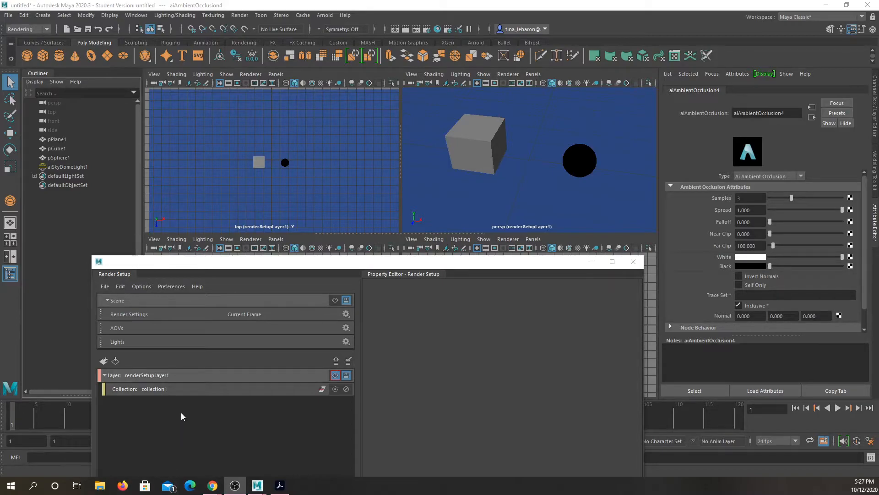
Create a shader override on collection1 and assign a new aiAmbientOcclusion shader to it, searching the nodes for "ambi".
left_click(181, 387)
right_click(182, 387)
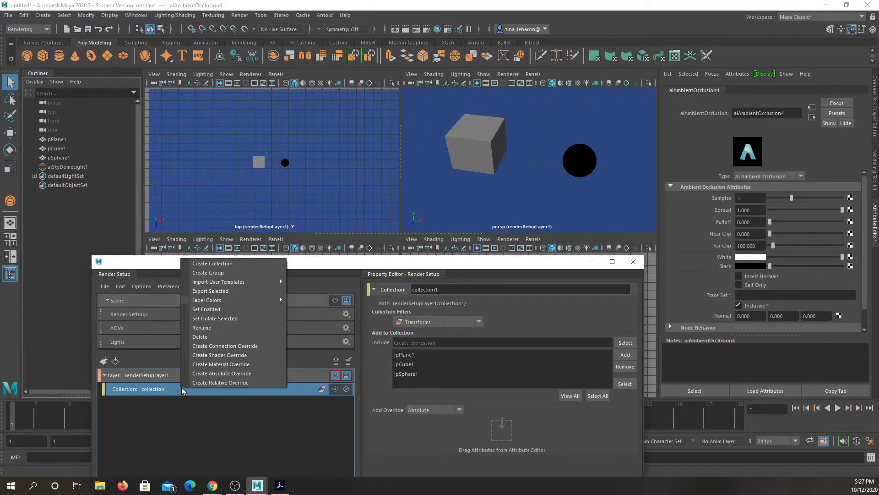
left_click(211, 356)
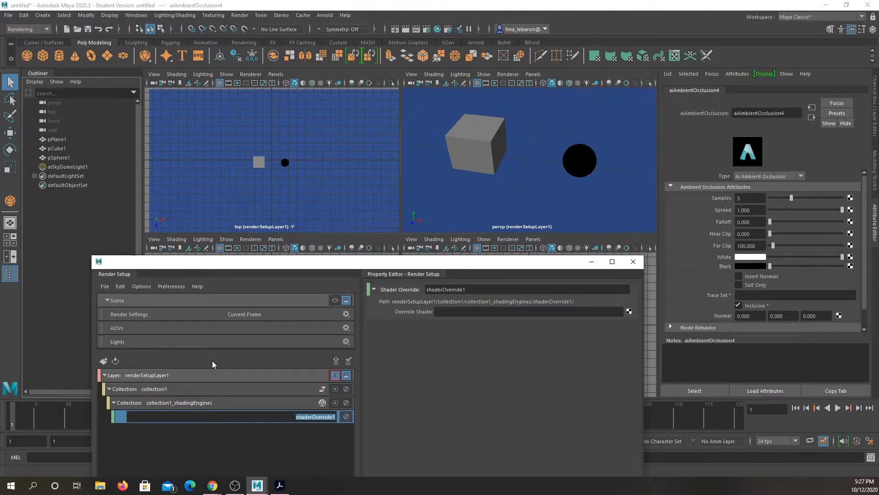
left_click(629, 313)
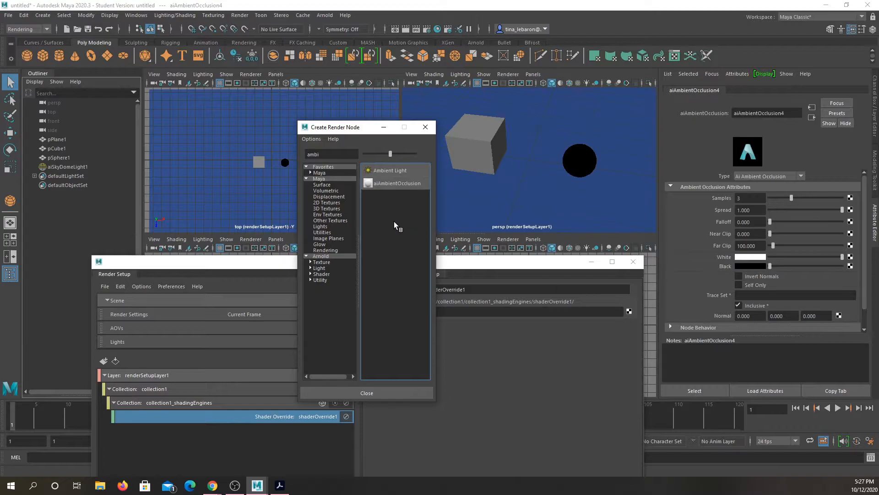
double_click(330, 152)
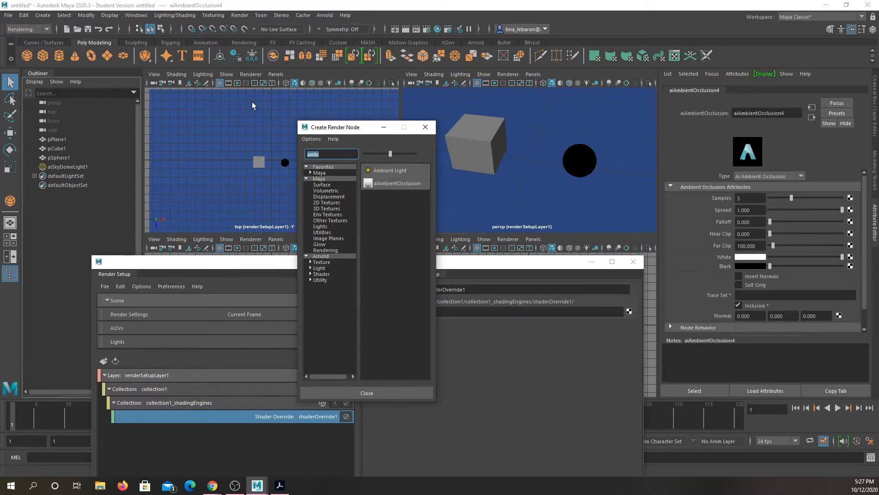
type("ambi")
left_click(386, 184)
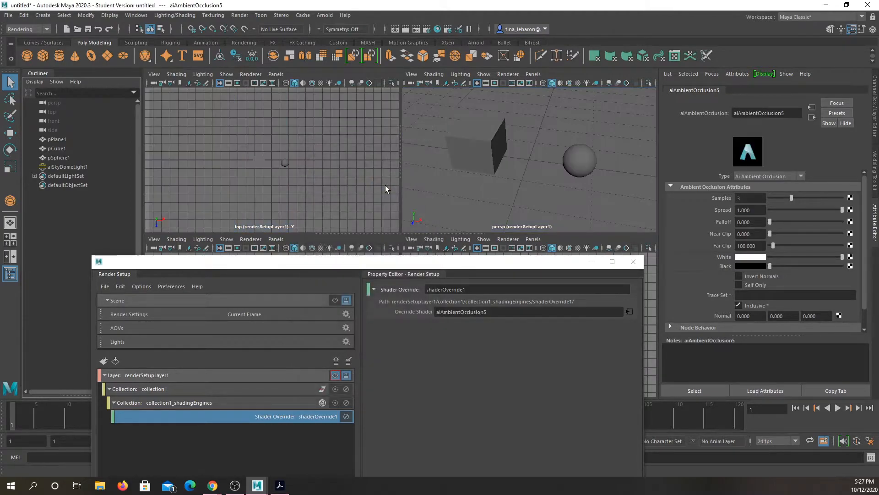
Switch visibility back and forth between renderSetupLayer1 and the master layer, ending on the master layer, and close Render Setup.
left_click(335, 375)
left_click(337, 375)
left_click(337, 375)
left_click(336, 375)
left_click(335, 375)
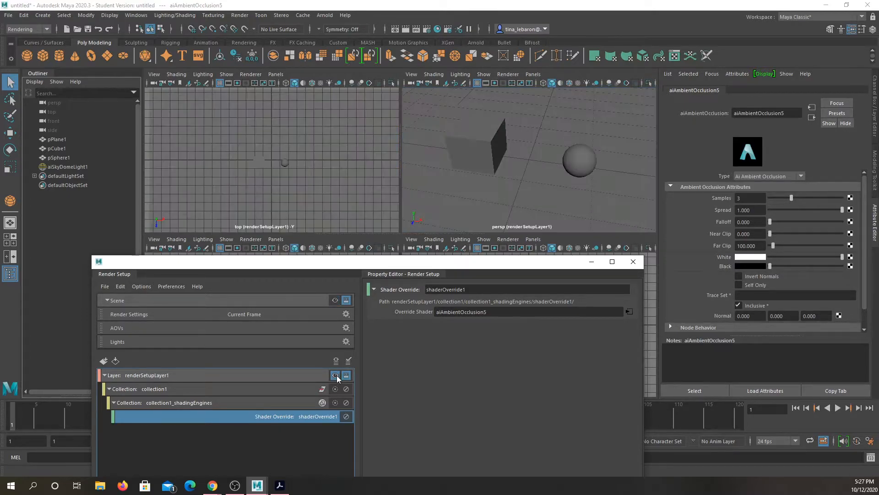
left_click(336, 375)
left_click(336, 375)
left_click(336, 375)
left_click(336, 375)
left_click(336, 376)
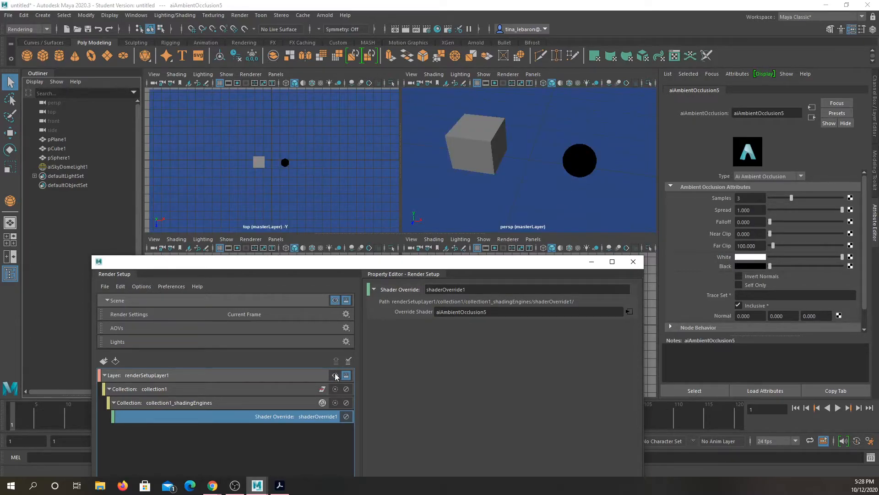
left_click(634, 261)
Set the Arnold render sampling to Diffuse 4, Specular 4 and Transmission 1, and close the render settings.
left_click(45, 29)
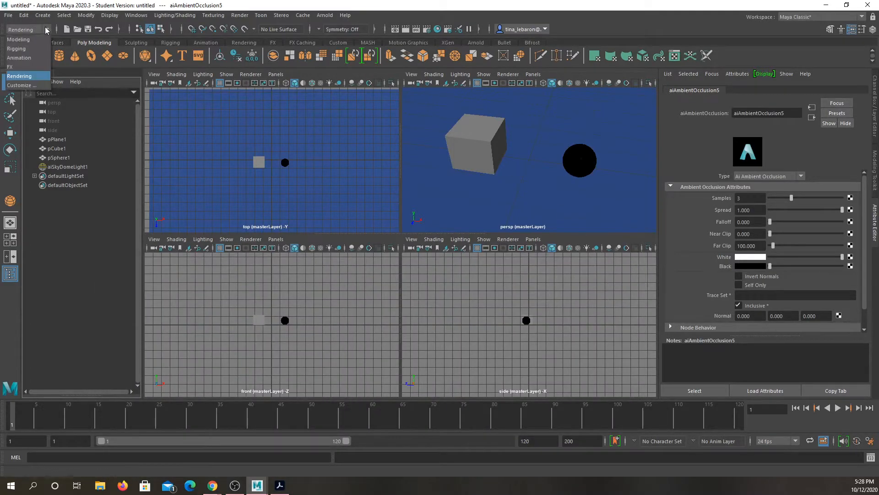
left_click(27, 76)
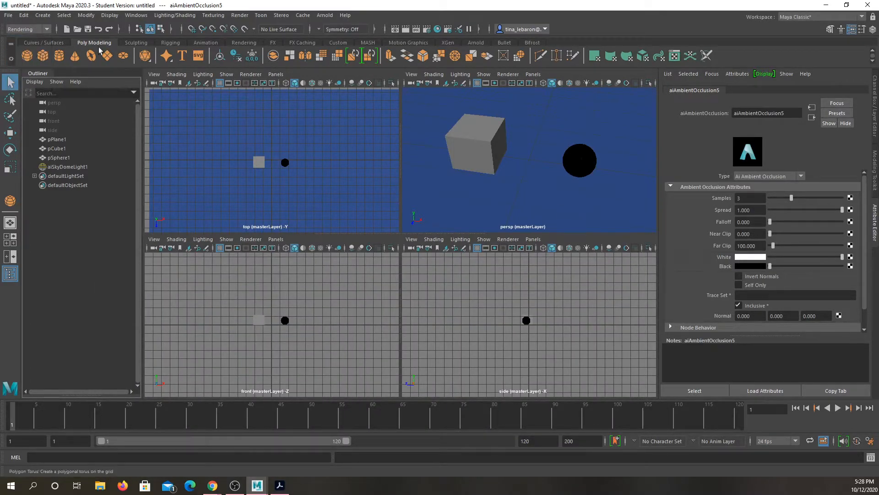
left_click(427, 29)
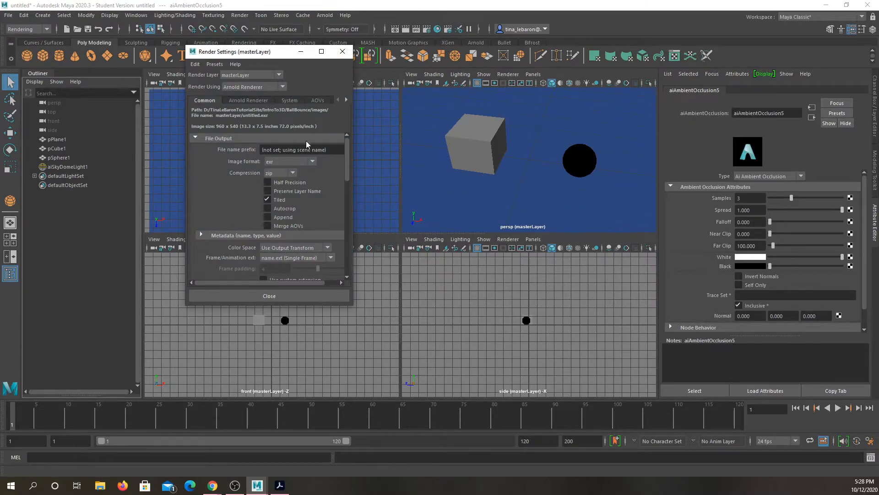
left_click(253, 101)
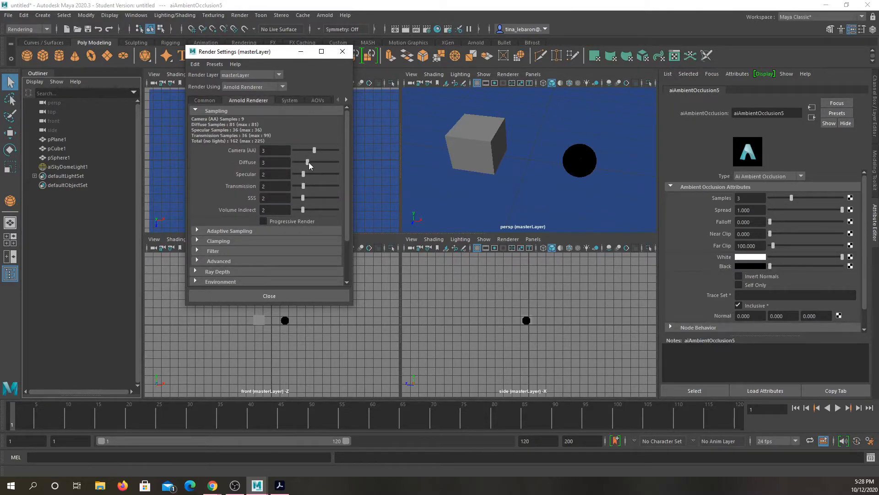
left_click_drag(308, 163, 312, 163)
left_click_drag(305, 174, 311, 176)
left_click_drag(303, 186, 300, 186)
left_click(295, 295)
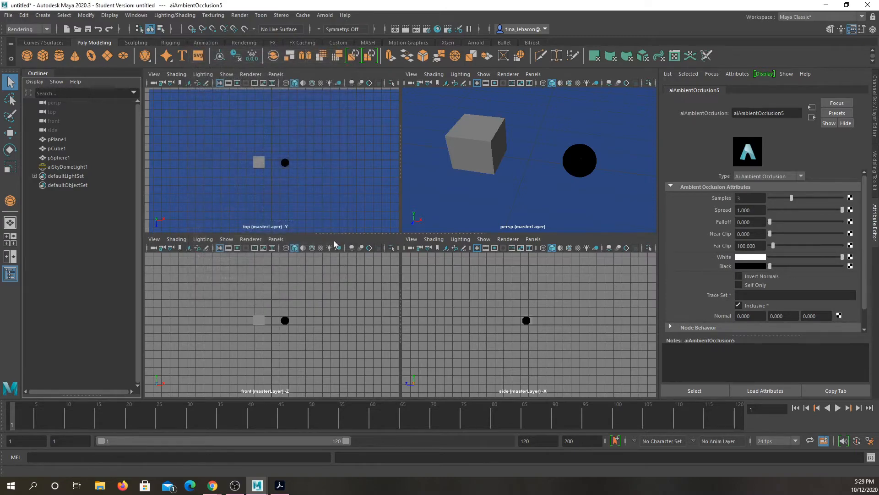
Set the Arnold SSS samples to 3 and render the master layer from the perspective camera.
left_click(394, 29)
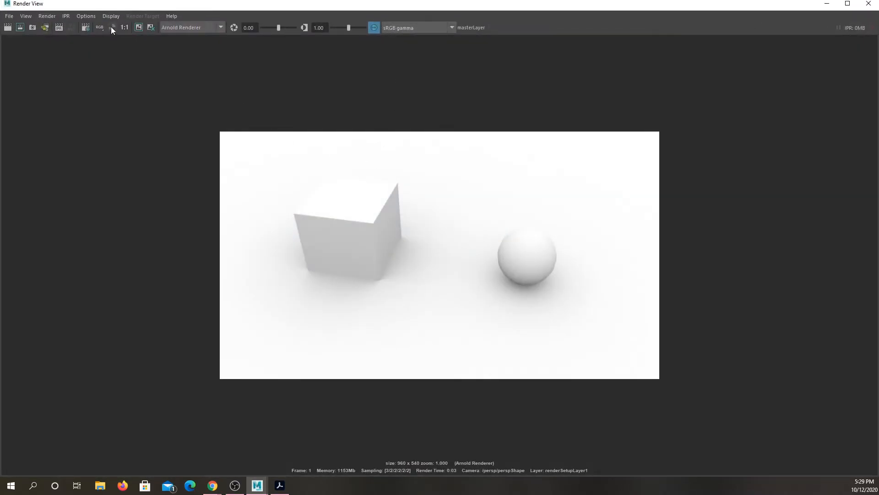
left_click(19, 28)
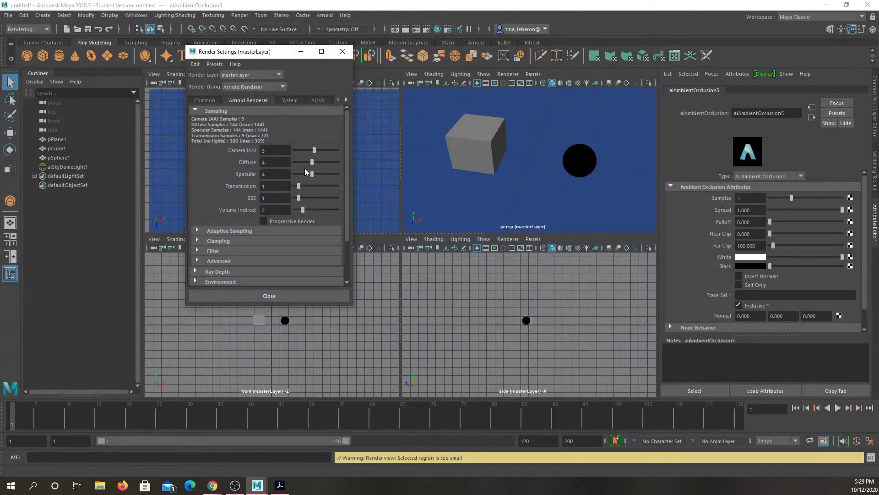
left_click_drag(301, 198, 310, 199)
left_click(344, 52)
left_click(395, 29)
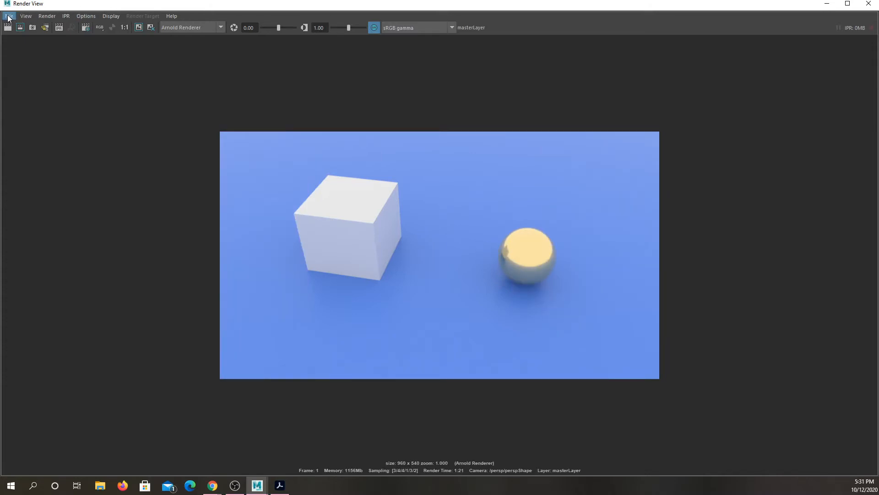
Save the rendered master layer image as a JPEG named StandardPass in the AdvancedLightingMaterials folder.
left_click(8, 17)
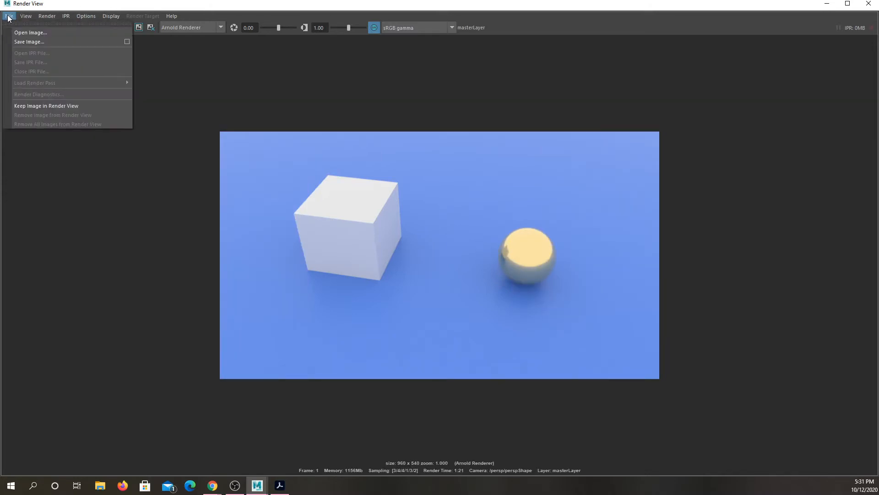
left_click(20, 42)
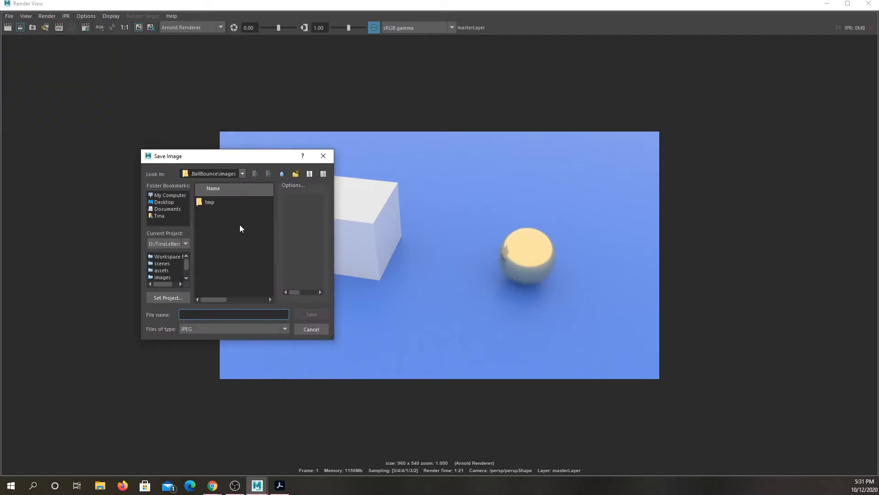
type("Mat")
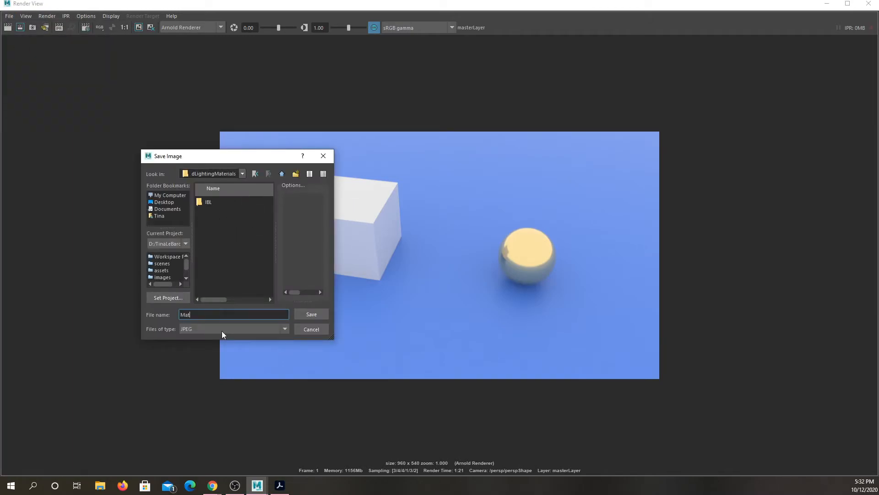
type("eri")
key("BackSpace")
key("BackSpace")
key("BackSpace")
key("BackSpace")
key("BackSpace")
key("BackSpace")
type("Standar")
left_click(311, 314)
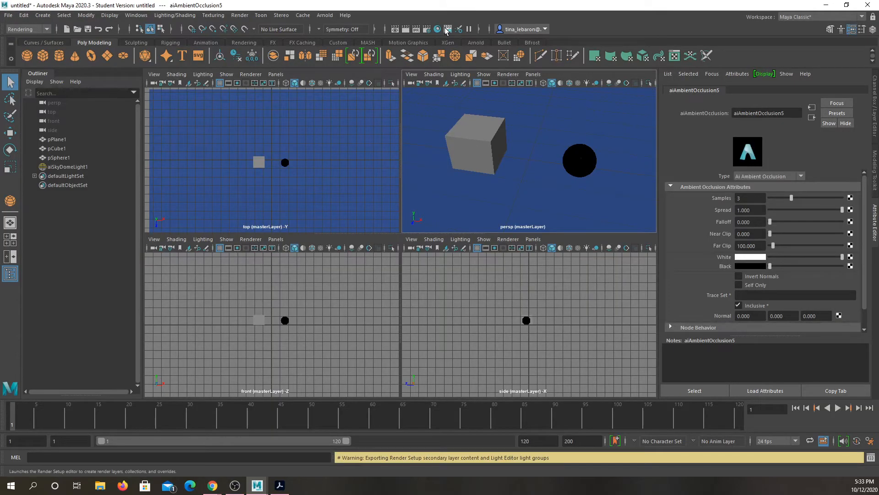
Make renderSetupLayer1 the visible layer in Render Setup and render it with Arnold.
left_click(447, 29)
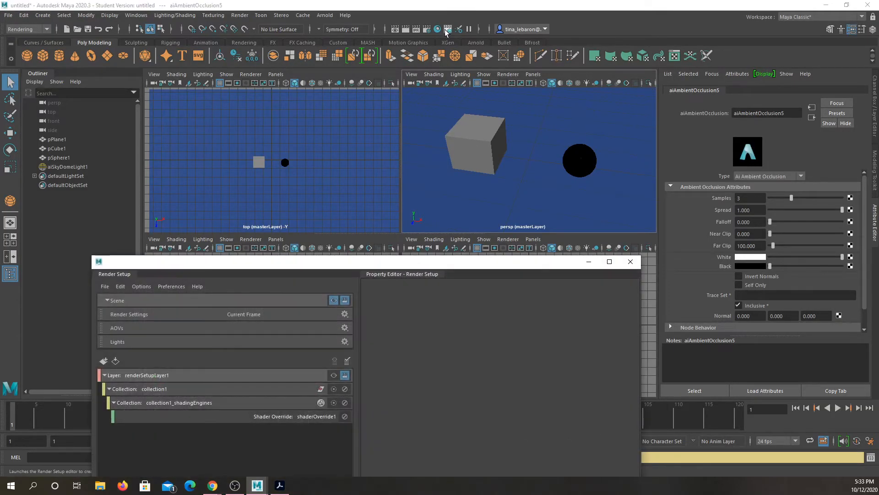
left_click(334, 376)
left_click(397, 30)
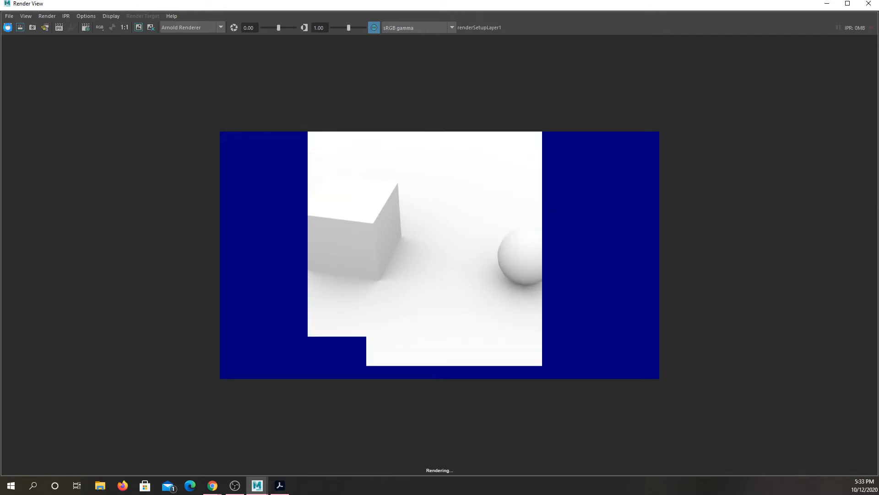
Save the rendered ambient occlusion image as a JPEG named AOPass in the same folder as StandardPass.
left_click(9, 16)
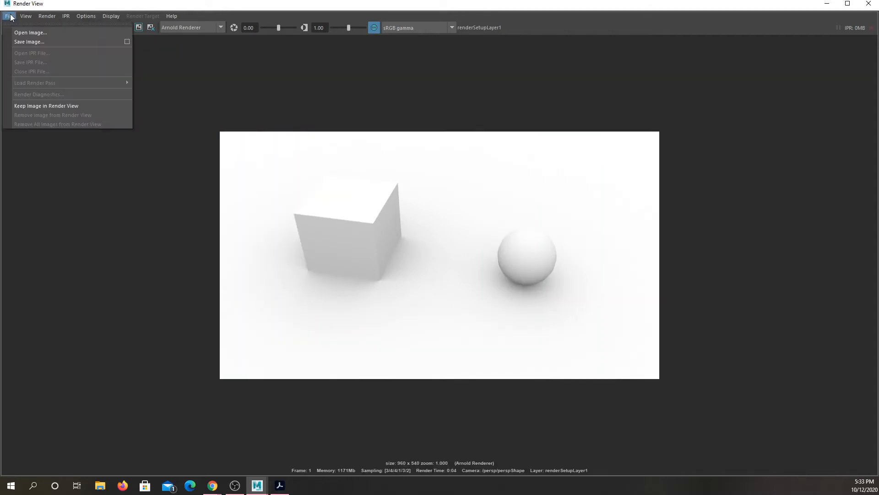
left_click(18, 42)
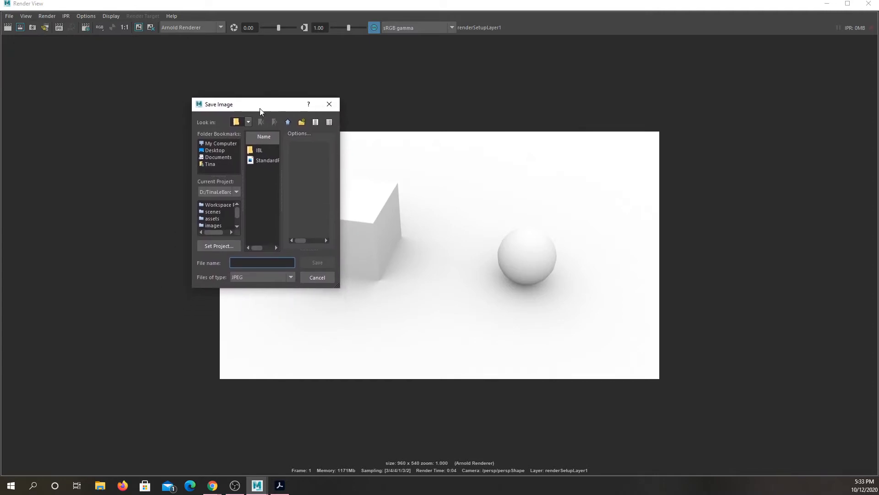
left_click(254, 263)
type("AOPass")
left_click(309, 264)
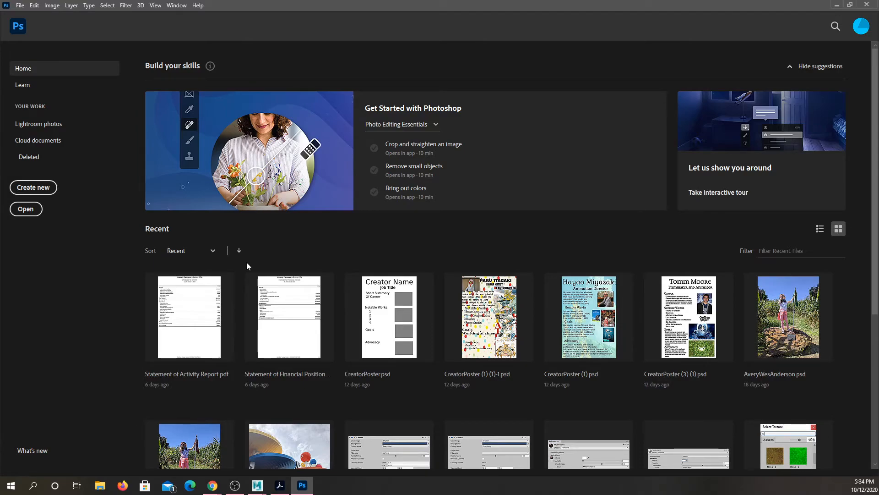
In Photoshop, open AOPass.jpg and StandardPass.jpg together from the AdvancedLightingMaterials folder.
left_click(21, 6)
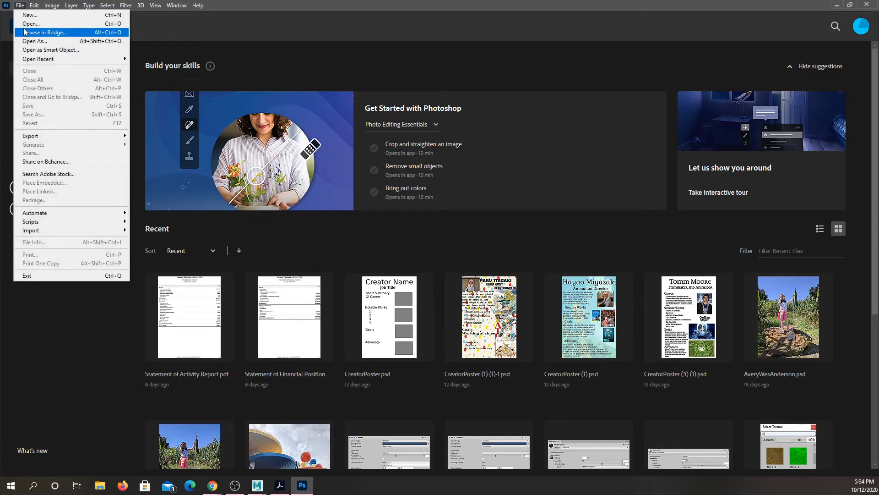
left_click(32, 24)
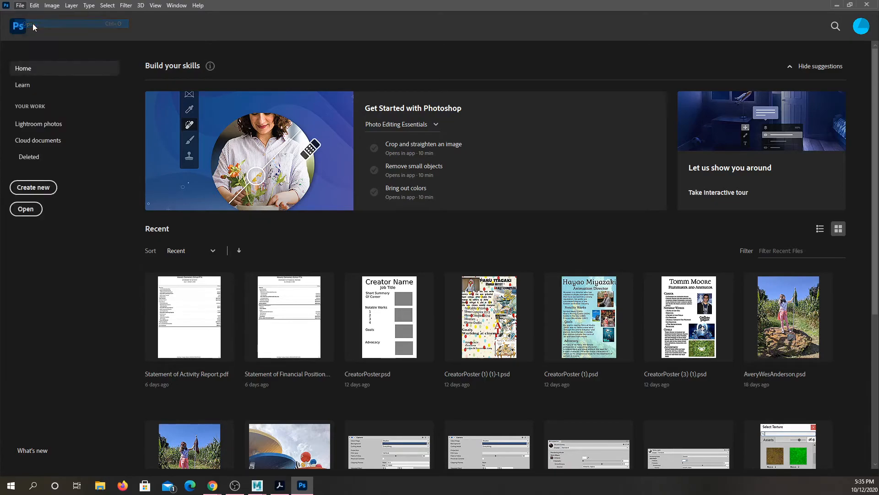
left_click(178, 88, "ctrl")
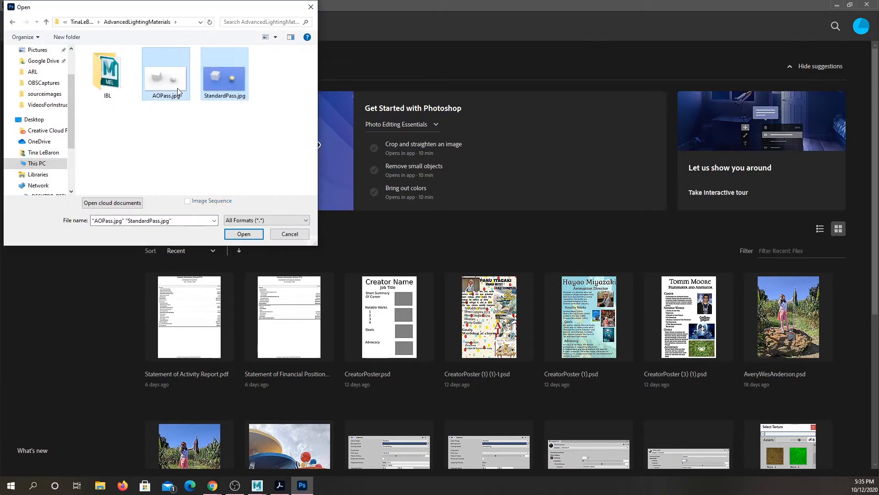
left_click(243, 234)
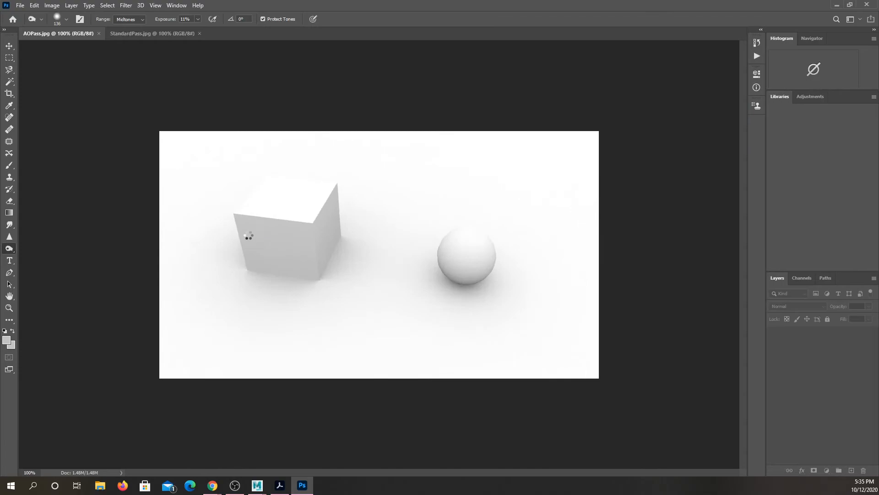
Copy the entire AOPass.jpg image and paste it into StandardPass.jpg as a new layer above the Background.
left_click(65, 36)
left_click(134, 33)
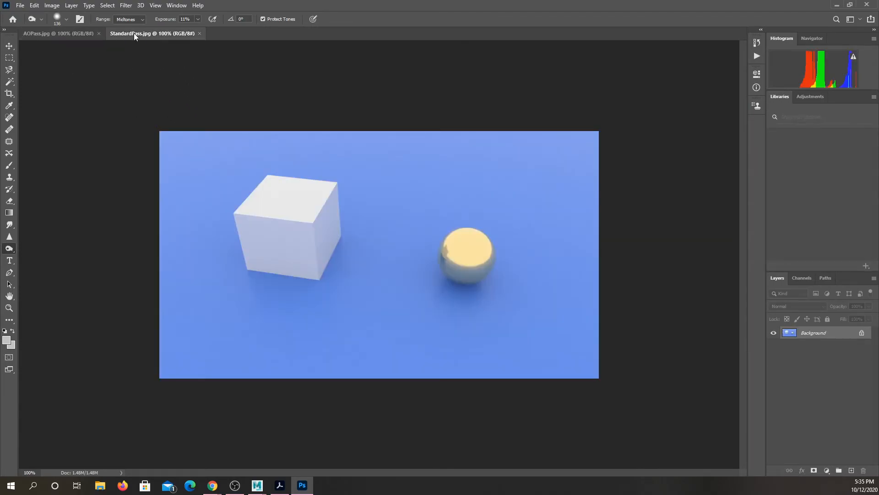
left_click(80, 34)
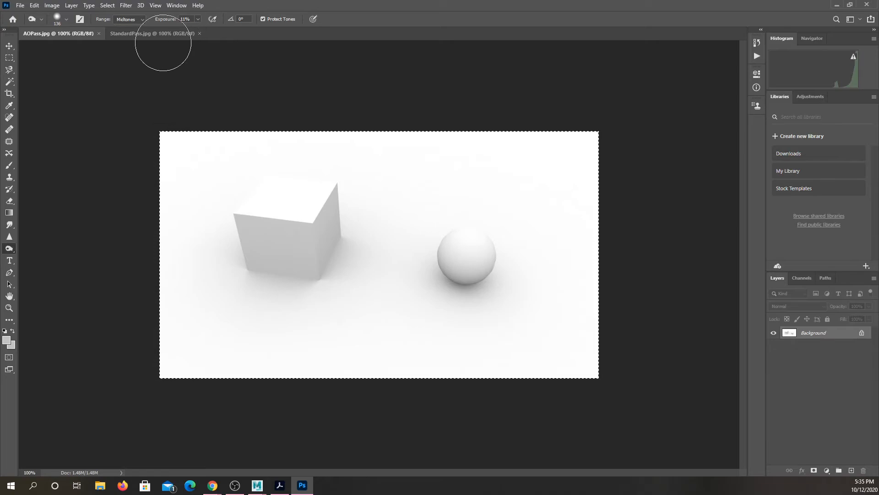
left_click(144, 31)
key("ctrl+v")
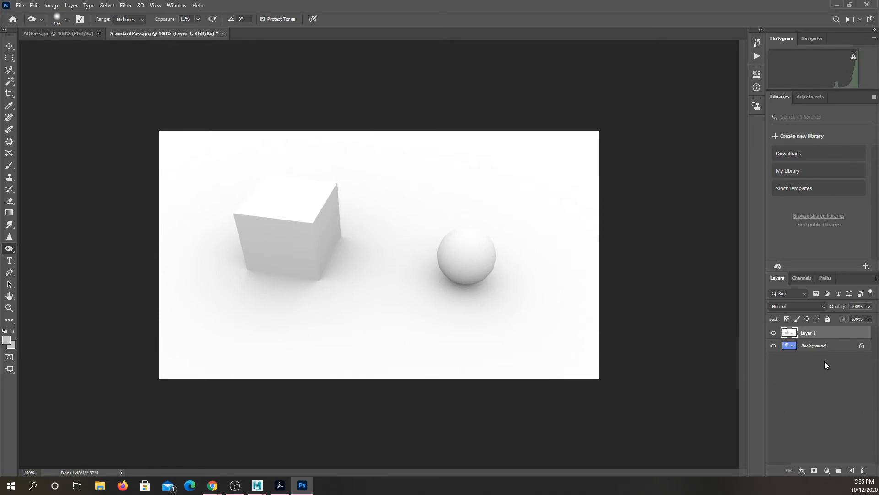
Set Layer 1's blend mode to Linear Burn and reduce its opacity to 74%.
left_click(824, 306)
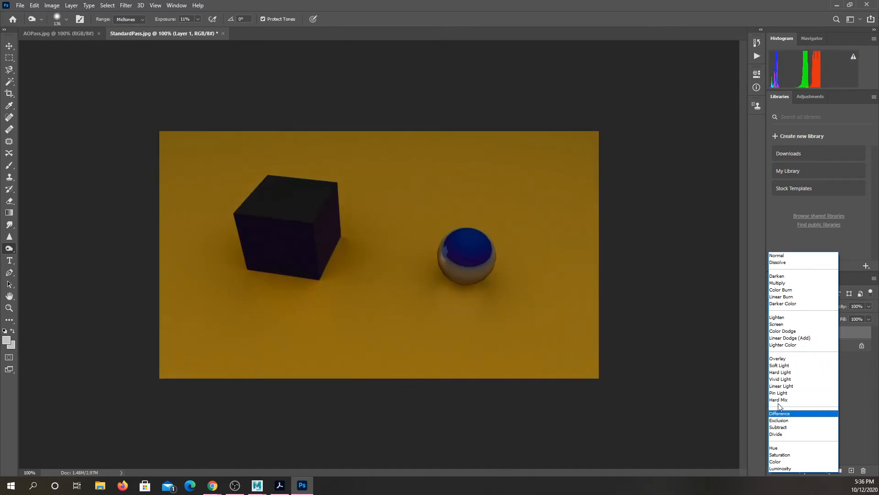
left_click(782, 297)
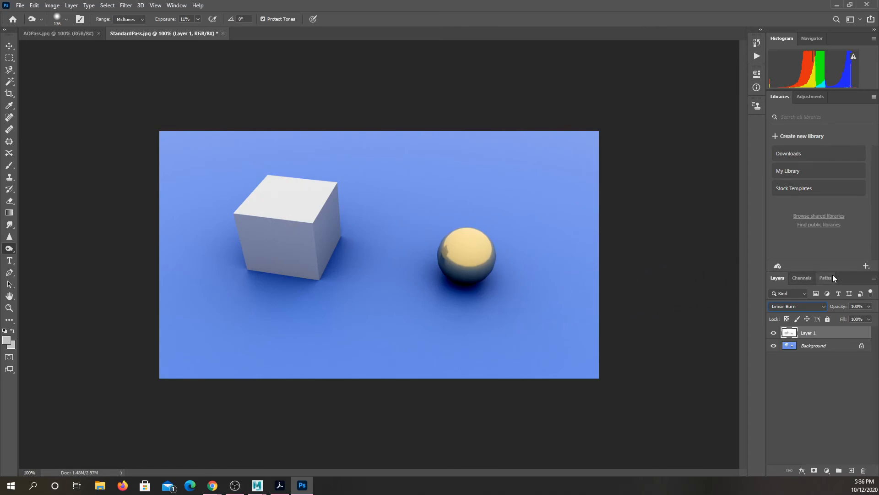
left_click(868, 306)
mouse_move(870, 319)
left_mouse_down()
mouse_move(851, 315)
mouse_move(875, 316)
mouse_move(859, 319)
left_mouse_up()
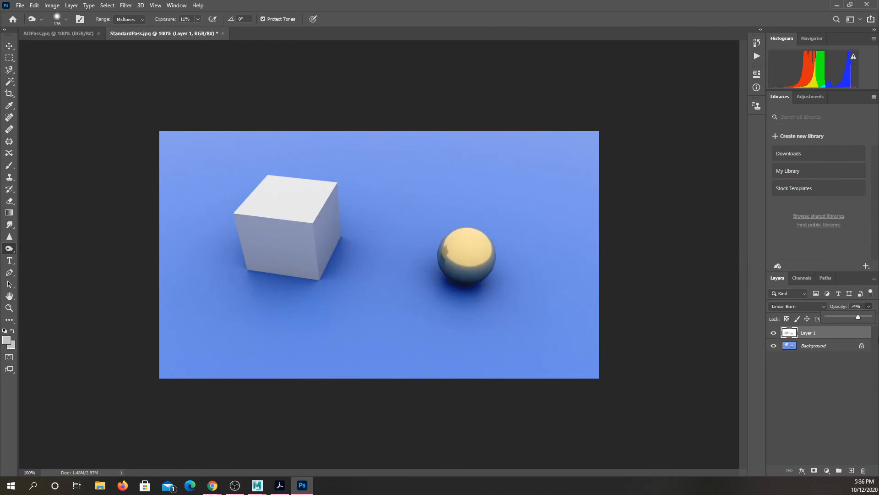
Compare the composite with and without the ambient occlusion by toggling Layer 1's visibility repeatedly, leaving the layer shown.
left_click(773, 333)
left_click(774, 333)
left_click(774, 333)
left_click(774, 334)
left_click(774, 333)
left_click(774, 333)
left_click(774, 334)
left_click(774, 334)
left_click(774, 334)
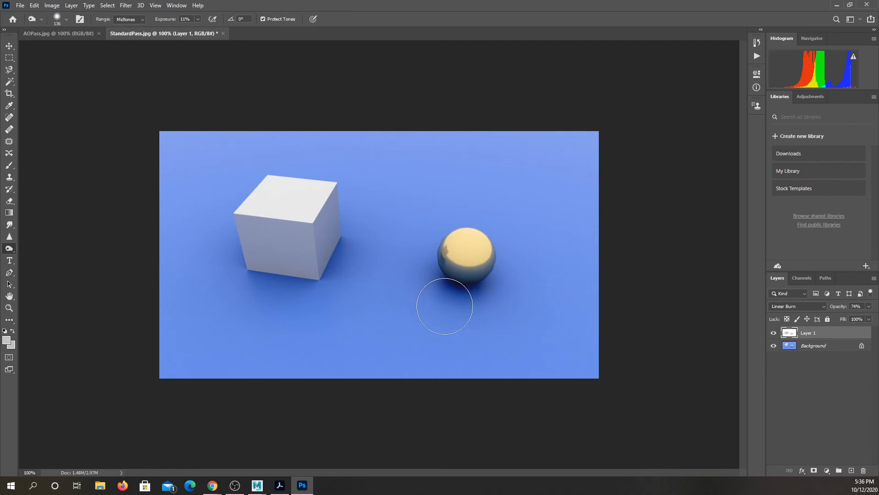
Save the layered composite on the computer as the Photoshop file StandardPass.psd in the AdvancedLightingMaterials folder.
left_click(19, 6)
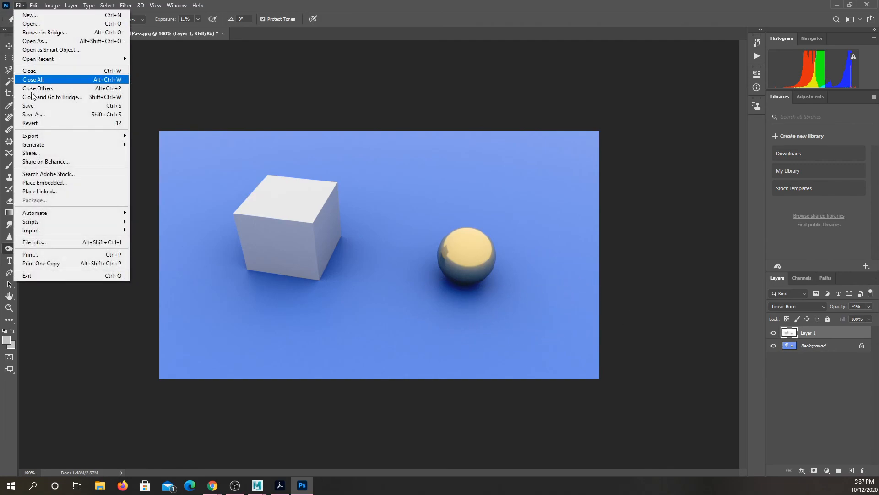
left_click(36, 116)
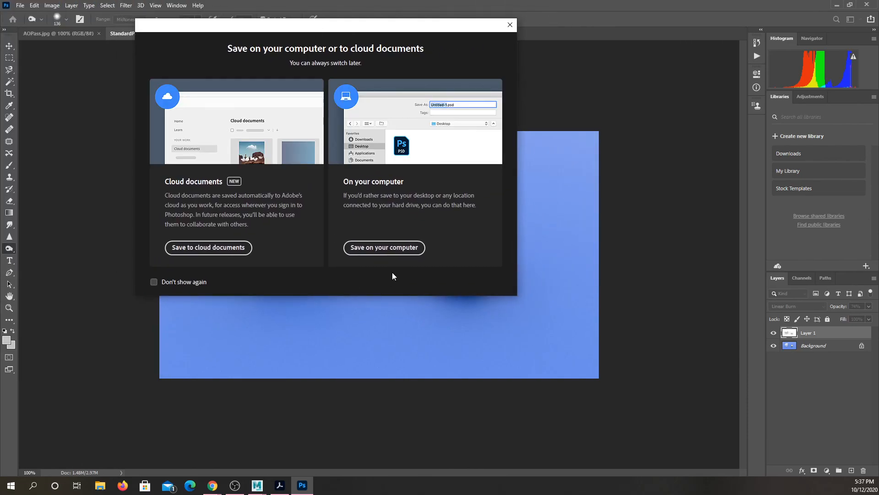
left_click(391, 248)
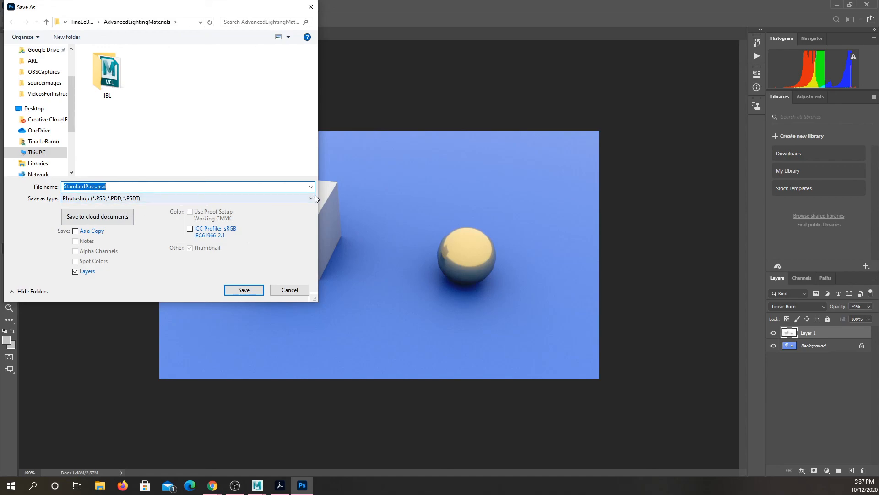
left_click(248, 294)
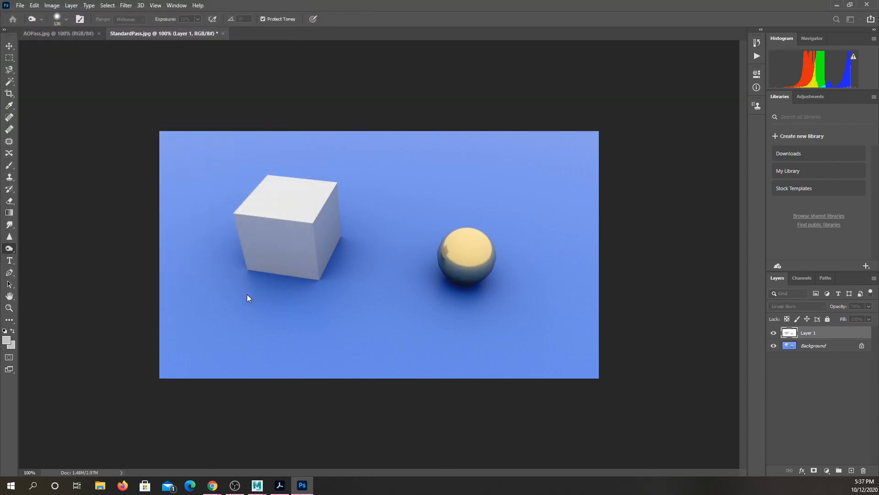
Save the composite once more with Save As, storing it on the computer and accepting the proposed file settings.
left_click(20, 5)
left_click(44, 114)
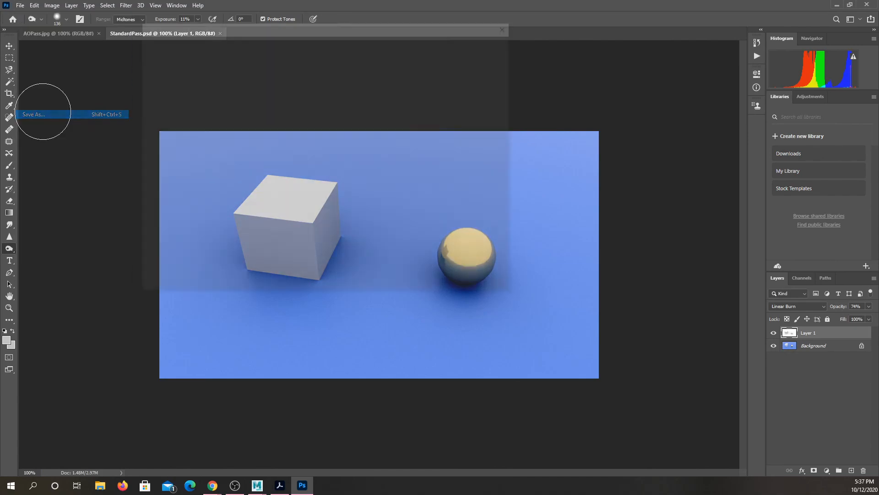
left_click(405, 248)
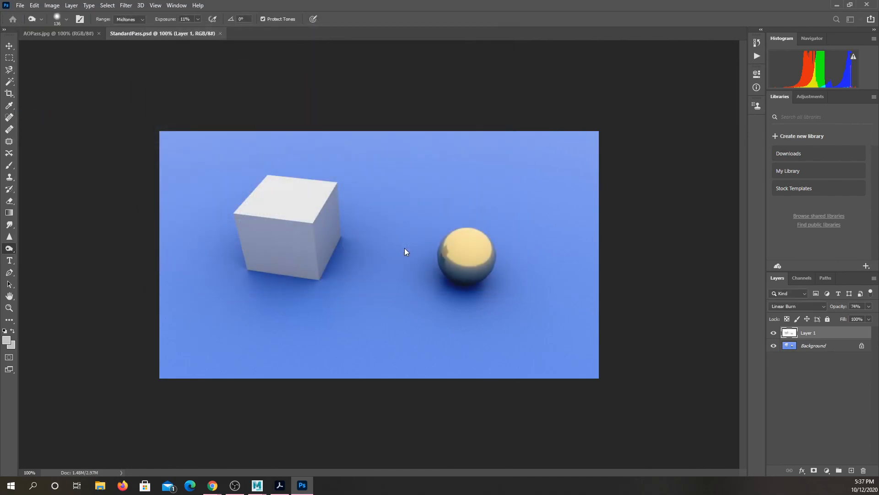
key("Return")
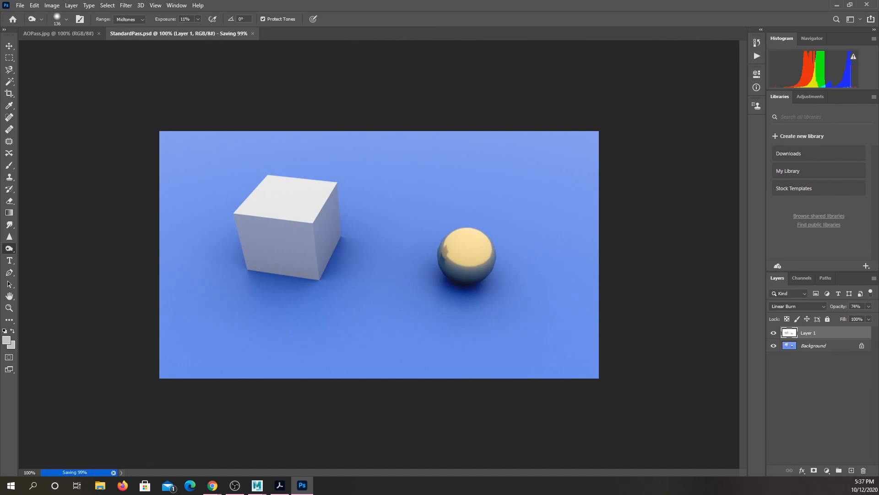